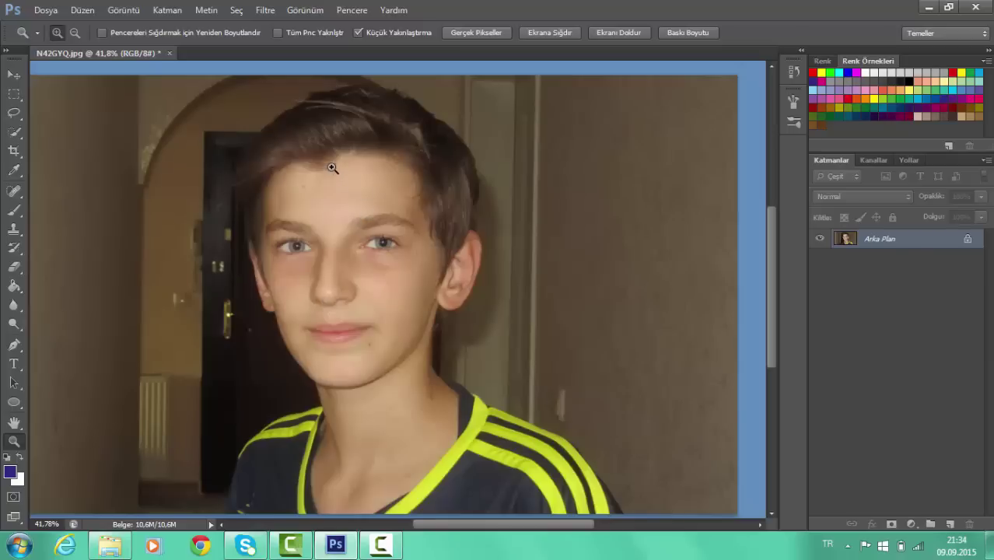
Create a new layer above Arka Plan and rename it from Katman 1 to Yüz
{"action": "left_click_drag", "start_coordinate": [331, 168], "coordinate": [348, 191]}
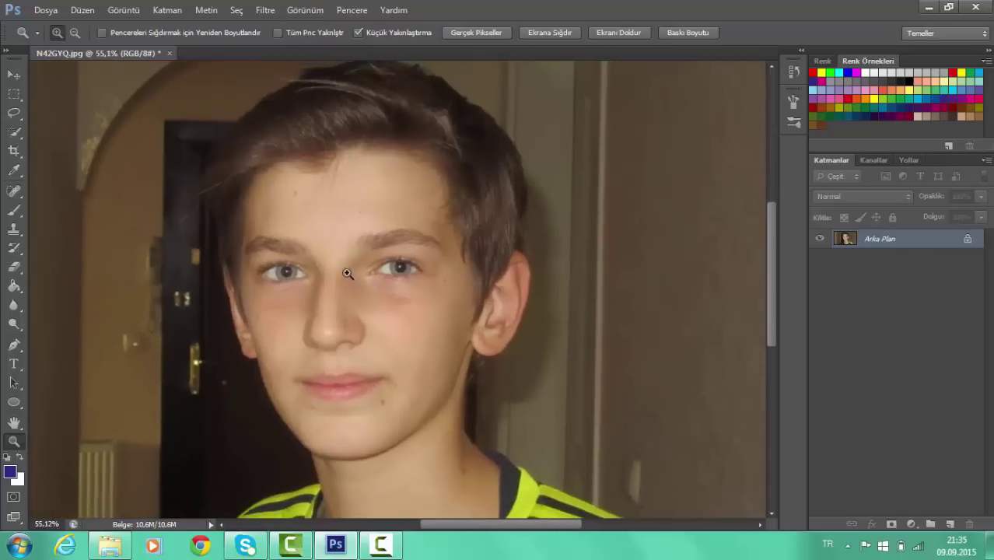
{"action": "mouse_move", "coordinate": [350, 280]}
{"action": "left_mouse_down"}
{"action": "mouse_move", "coordinate": [332, 272]}
{"action": "mouse_move", "coordinate": [339, 278]}
{"action": "left_mouse_up"}
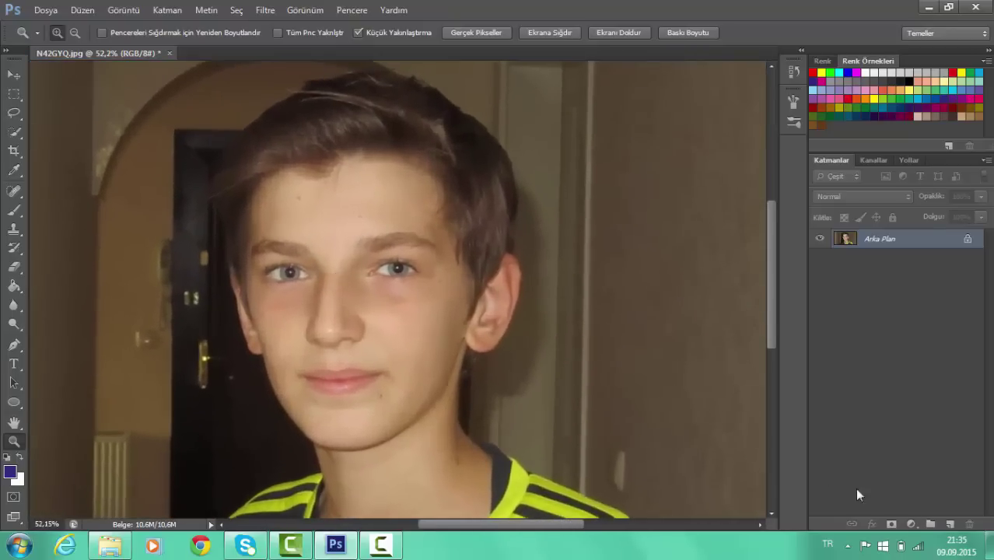
{"action": "left_click", "coordinate": [950, 526]}
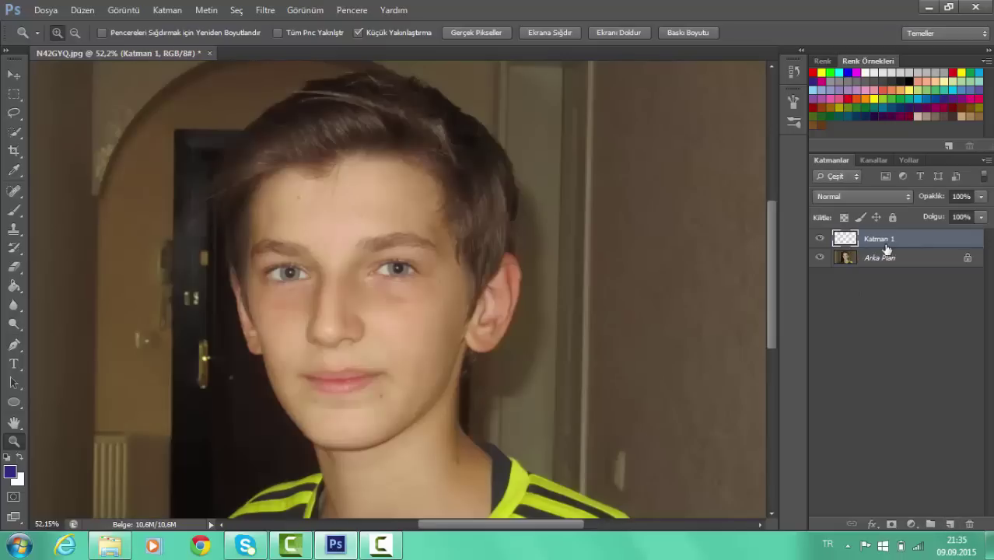
{"action": "double_click", "coordinate": [881, 241]}
{"action": "type", "text": "Yüz"}
{"action": "key", "text": "Return"}
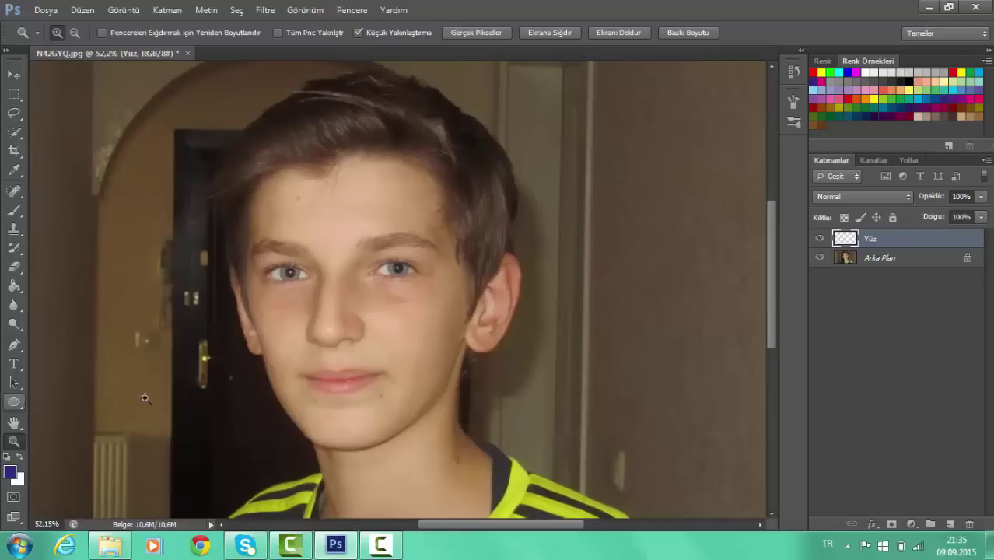
{"action": "mouse_move", "coordinate": [228, 394]}
{"action": "left_mouse_down"}
{"action": "mouse_move", "coordinate": [603, 309]}
{"action": "mouse_move", "coordinate": [581, 299]}
{"action": "left_mouse_up"}
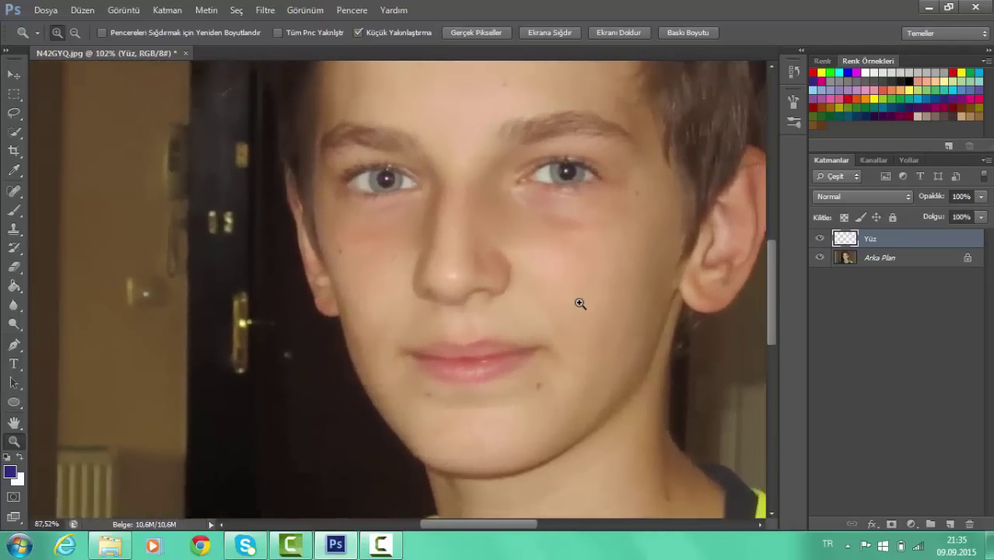
{"action": "left_click_drag", "start_coordinate": [771, 330], "coordinate": [771, 314]}
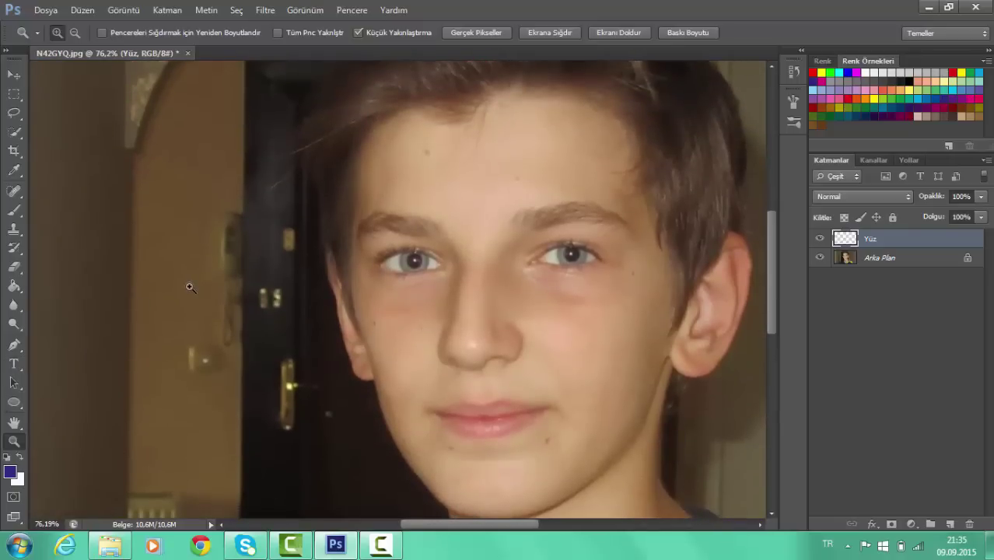
With the Pen tool, trace the left side of the face from temple down to the chin
{"action": "left_click", "coordinate": [14, 347]}
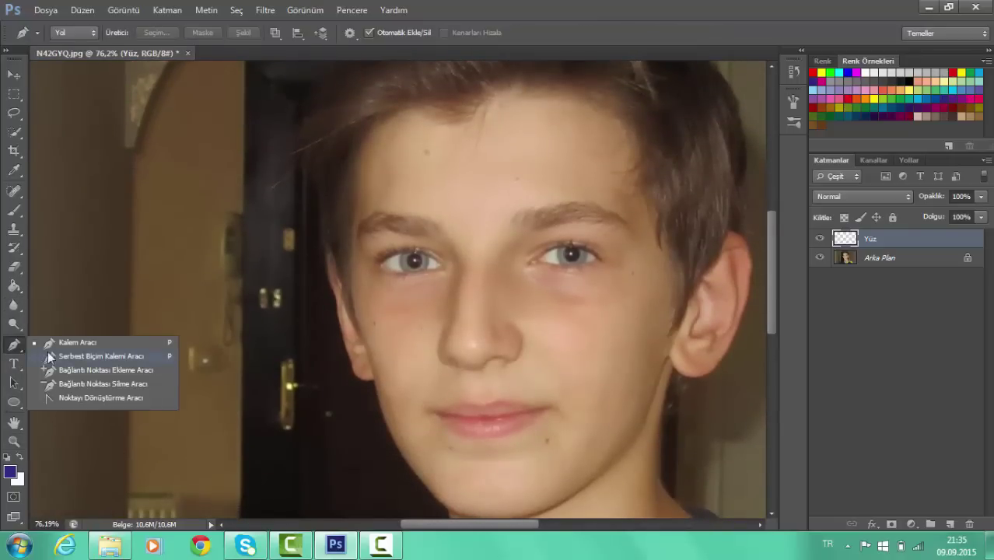
{"action": "left_click", "coordinate": [55, 348]}
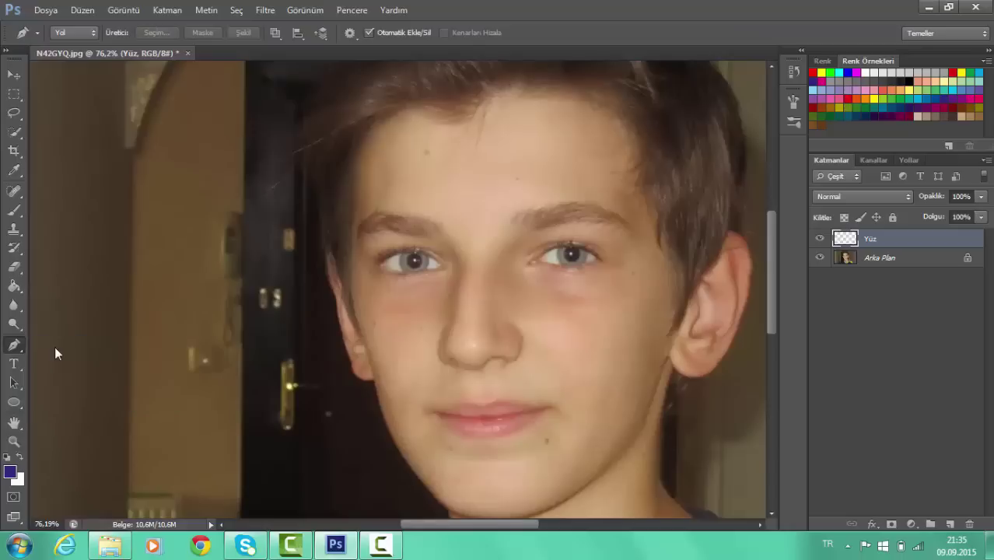
{"action": "left_click", "coordinate": [354, 164]}
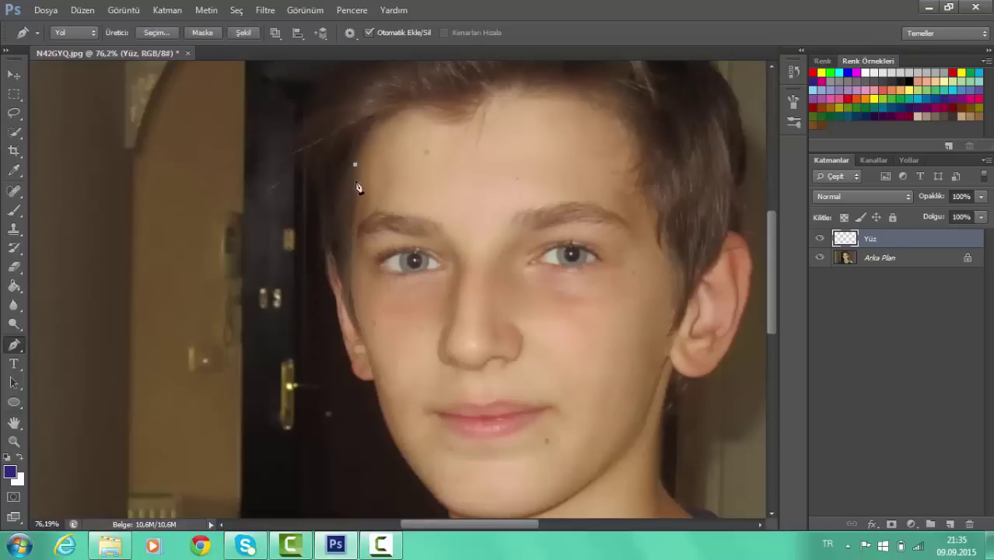
{"action": "left_click", "coordinate": [355, 185]}
{"action": "left_click", "coordinate": [351, 297]}
{"action": "left_click", "coordinate": [358, 332]}
{"action": "left_click", "coordinate": [369, 360]}
{"action": "left_click", "coordinate": [392, 440]}
{"action": "left_click", "coordinate": [434, 495]}
{"action": "left_click", "coordinate": [452, 510]}
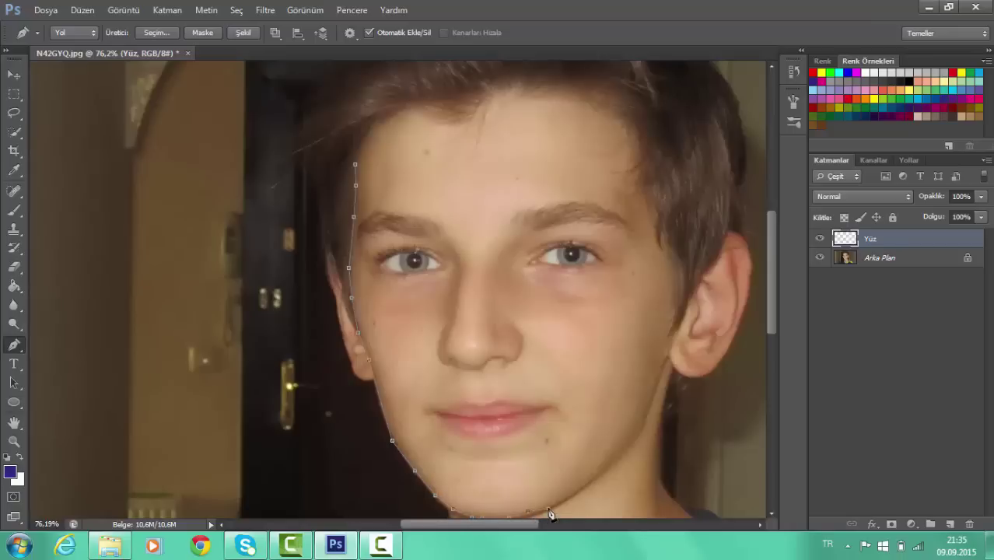
Continue the face outline up the right jaw, past the ear to the temple
{"action": "left_click", "coordinate": [602, 472]}
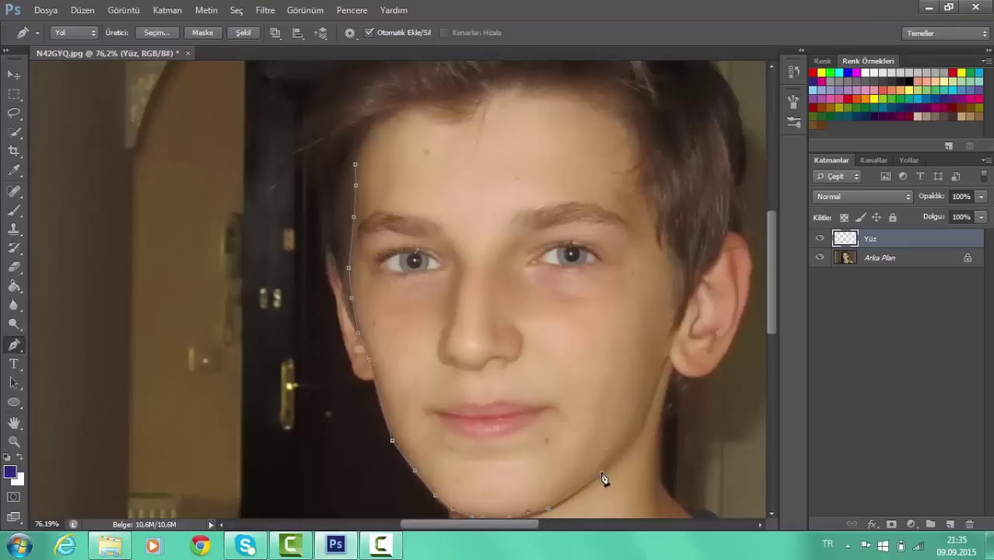
{"action": "left_click", "coordinate": [637, 435]}
{"action": "left_click", "coordinate": [648, 409]}
{"action": "left_click", "coordinate": [667, 352]}
{"action": "left_click", "coordinate": [667, 319]}
{"action": "left_click", "coordinate": [664, 283]}
{"action": "left_click", "coordinate": [662, 242]}
{"action": "left_click", "coordinate": [654, 208]}
Trace the outline across the hairline and close the path at its start point
{"action": "left_click", "coordinate": [638, 173]}
{"action": "left_click", "coordinate": [621, 142]}
{"action": "left_click", "coordinate": [602, 122]}
{"action": "left_click", "coordinate": [577, 111]}
{"action": "left_click", "coordinate": [553, 105]}
{"action": "left_click", "coordinate": [480, 101]}
{"action": "left_click", "coordinate": [412, 125]}
{"action": "left_click", "coordinate": [378, 140]}
{"action": "left_click", "coordinate": [356, 166]}
Fill the face path on Yüz with skin colour d7b38d sampled from the forehead, using Yolu Doldur
{"action": "right_click", "coordinate": [398, 182]}
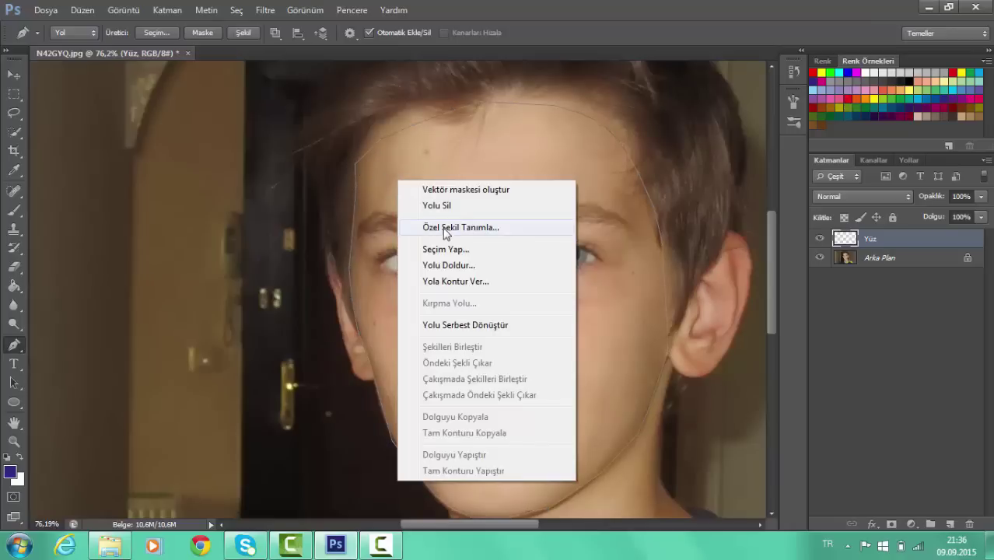
{"action": "left_click", "coordinate": [471, 268]}
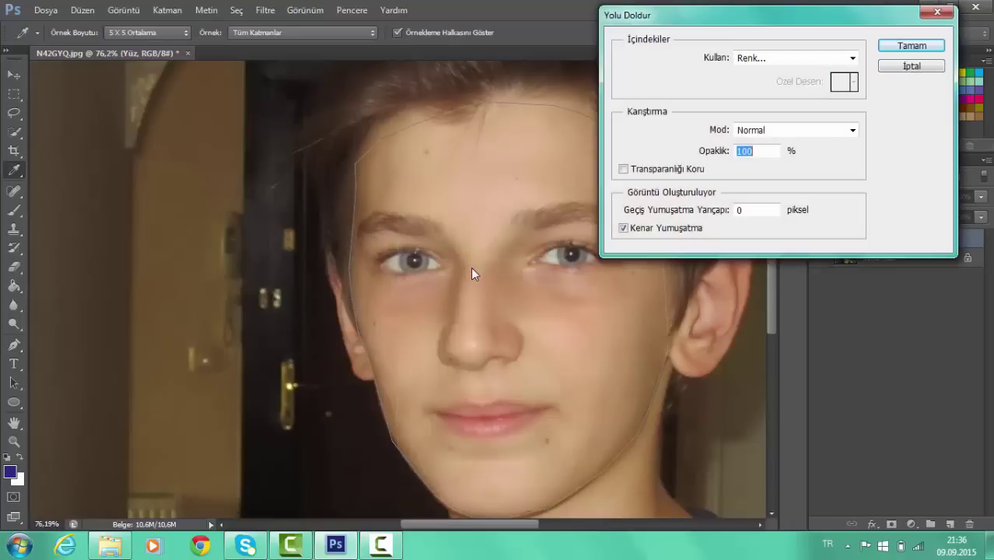
{"action": "left_click", "coordinate": [794, 59]}
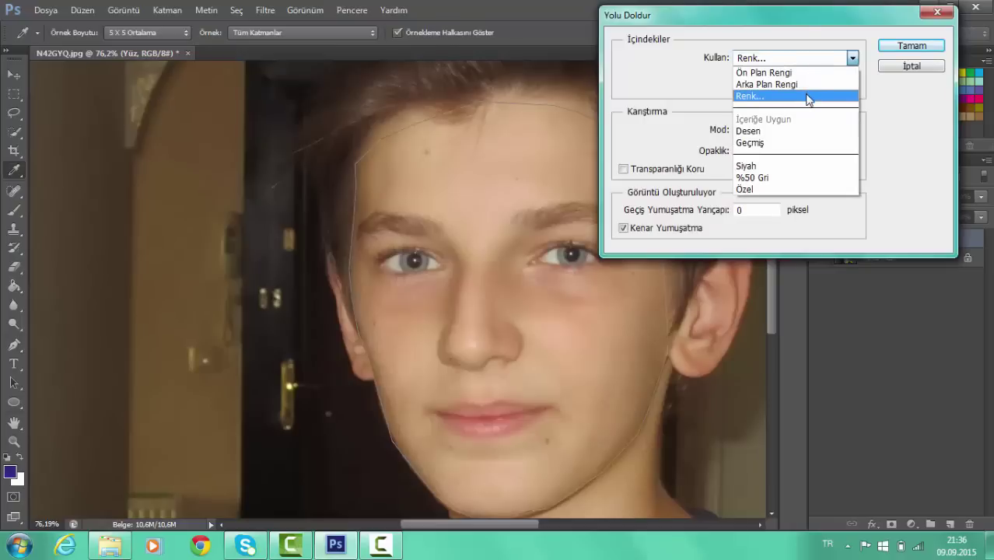
{"action": "left_click", "coordinate": [806, 97]}
{"action": "left_click", "coordinate": [436, 138]}
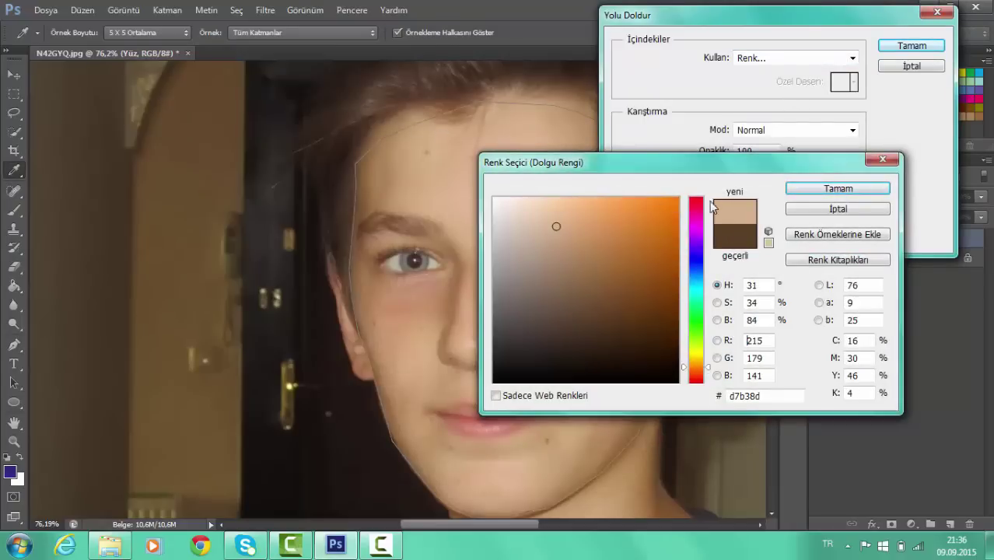
{"action": "left_click", "coordinate": [817, 188]}
{"action": "left_click", "coordinate": [911, 46]}
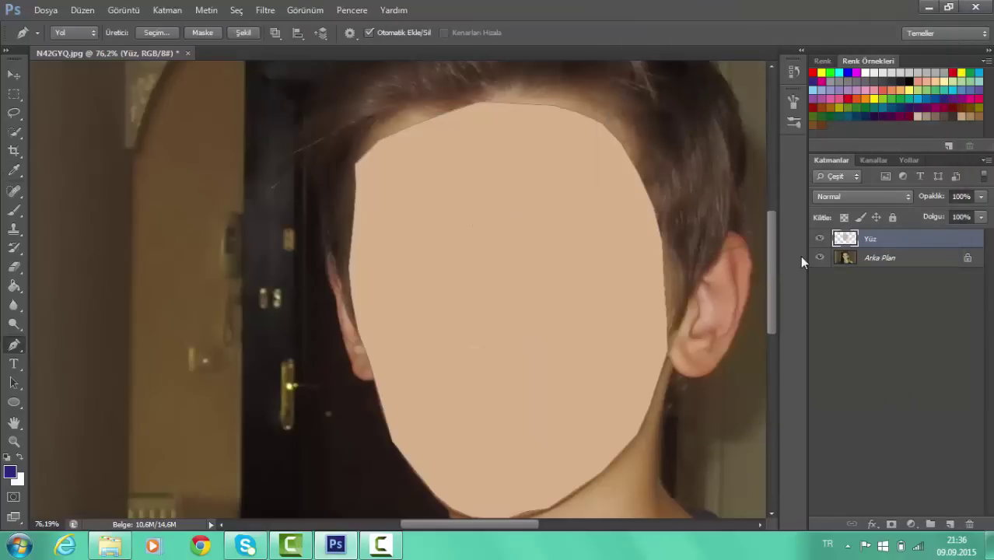
Add another new layer above Yüz and name it Saç
{"action": "left_click", "coordinate": [947, 524]}
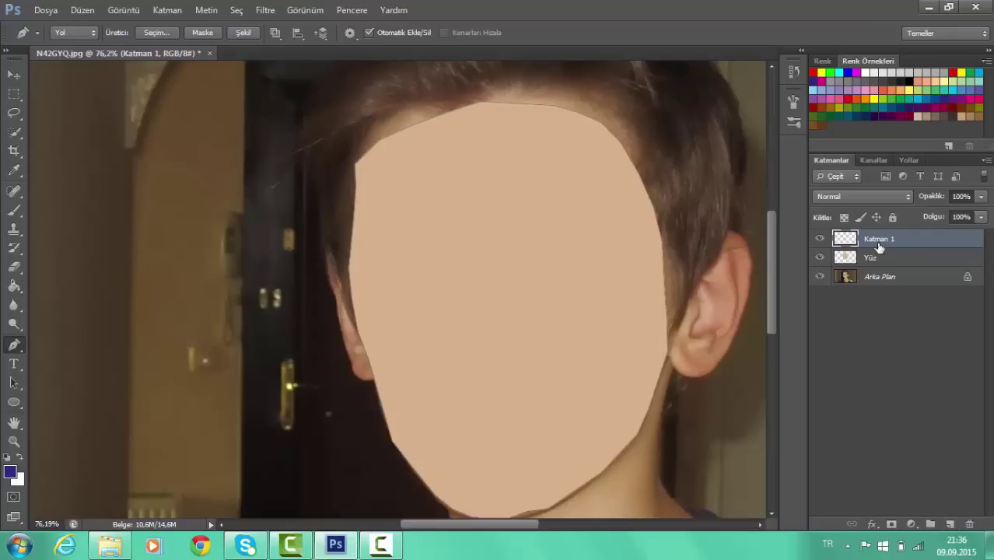
{"action": "double_click", "coordinate": [879, 241]}
{"action": "type", "text": "Saç"}
{"action": "key", "text": "Return"}
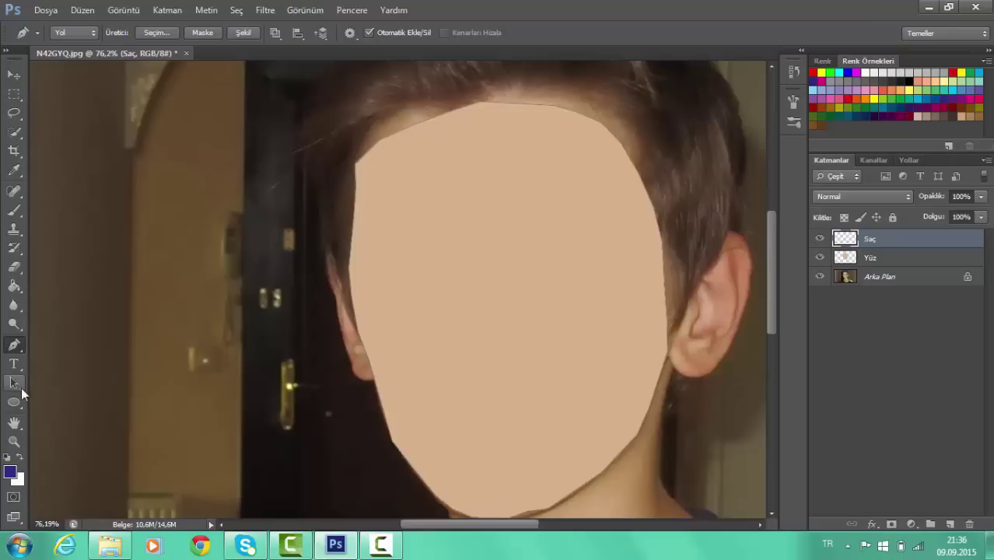
{"action": "left_click_drag", "start_coordinate": [771, 300], "coordinate": [775, 266]}
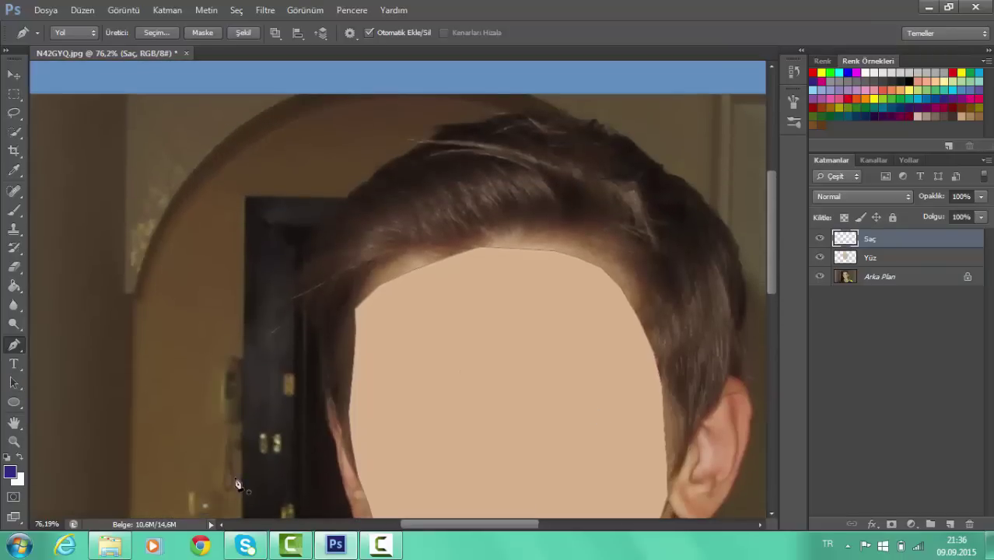
Start the hair path at the lower left and trace up the left edge to the top
{"action": "left_click", "coordinate": [349, 467]}
{"action": "left_click", "coordinate": [340, 431]}
{"action": "left_click", "coordinate": [331, 402]}
{"action": "left_click", "coordinate": [323, 384]}
{"action": "left_click", "coordinate": [320, 362]}
{"action": "left_click", "coordinate": [297, 284]}
{"action": "left_click", "coordinate": [331, 217]}
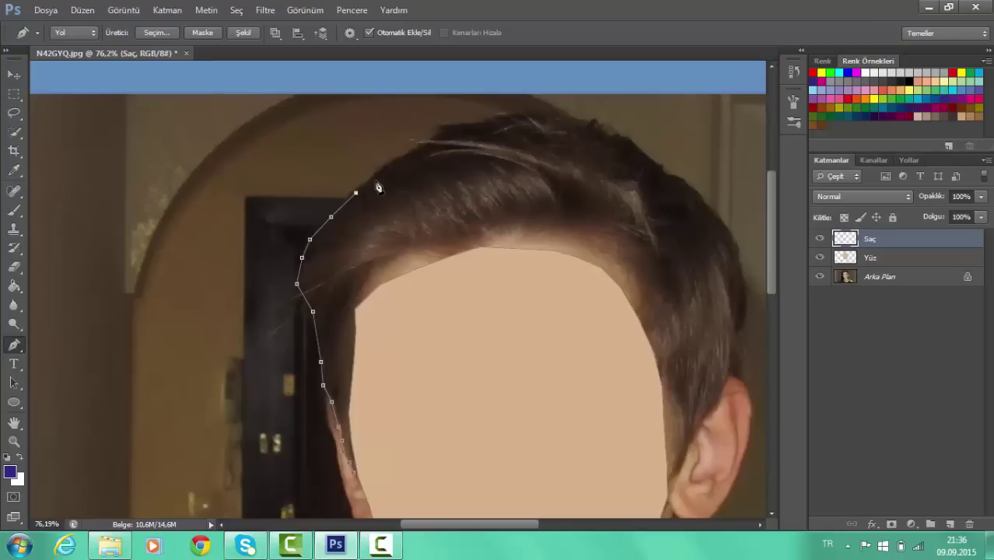
{"action": "left_click", "coordinate": [375, 181]}
{"action": "left_click", "coordinate": [452, 134]}
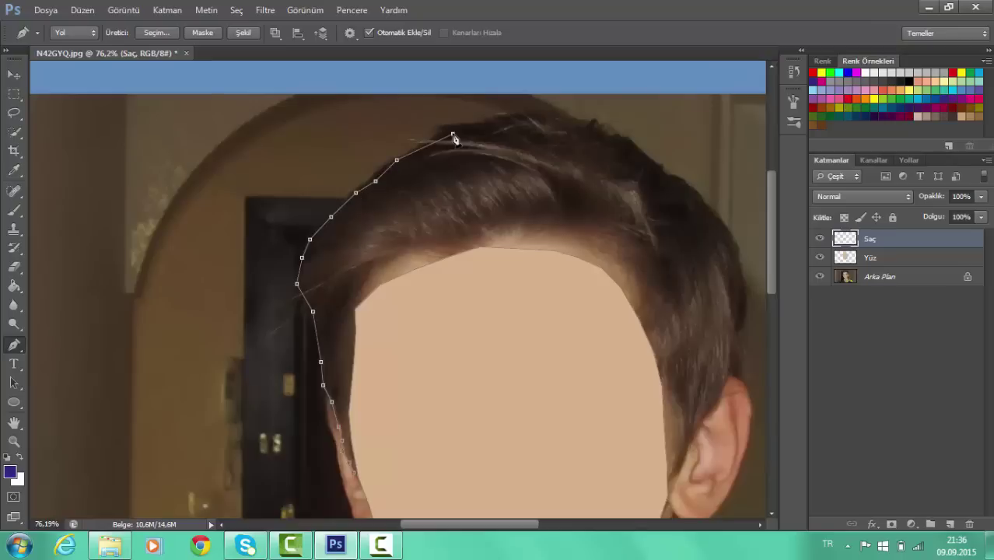
{"action": "left_click", "coordinate": [531, 115]}
Continue the hair path across the top and down the right edge to the sideburn
{"action": "left_click_drag", "start_coordinate": [594, 135], "coordinate": [613, 140]}
{"action": "left_click", "coordinate": [615, 139]}
{"action": "left_click", "coordinate": [639, 155]}
{"action": "left_click", "coordinate": [660, 161]}
{"action": "left_click", "coordinate": [689, 176]}
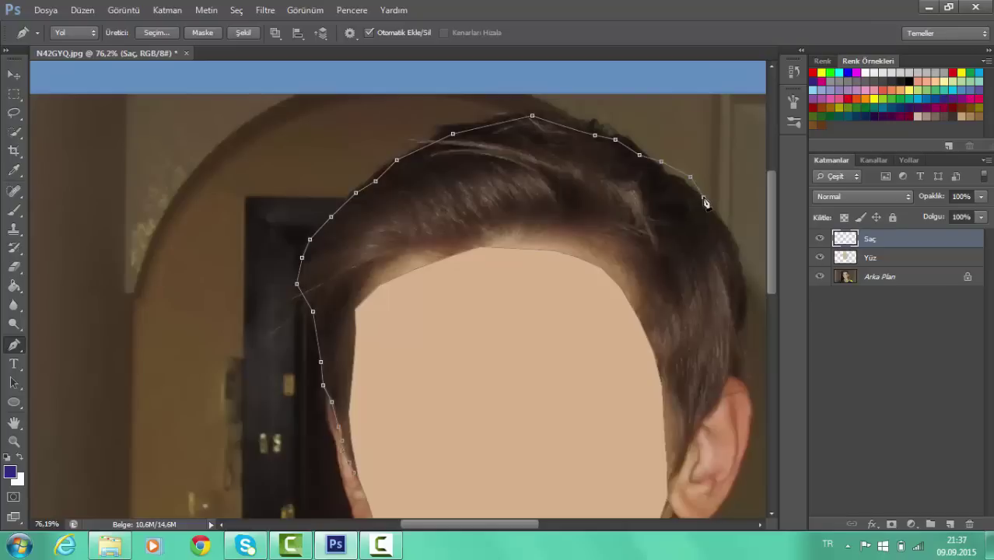
{"action": "left_click", "coordinate": [703, 197]}
{"action": "left_click", "coordinate": [717, 217]}
{"action": "left_click", "coordinate": [728, 249]}
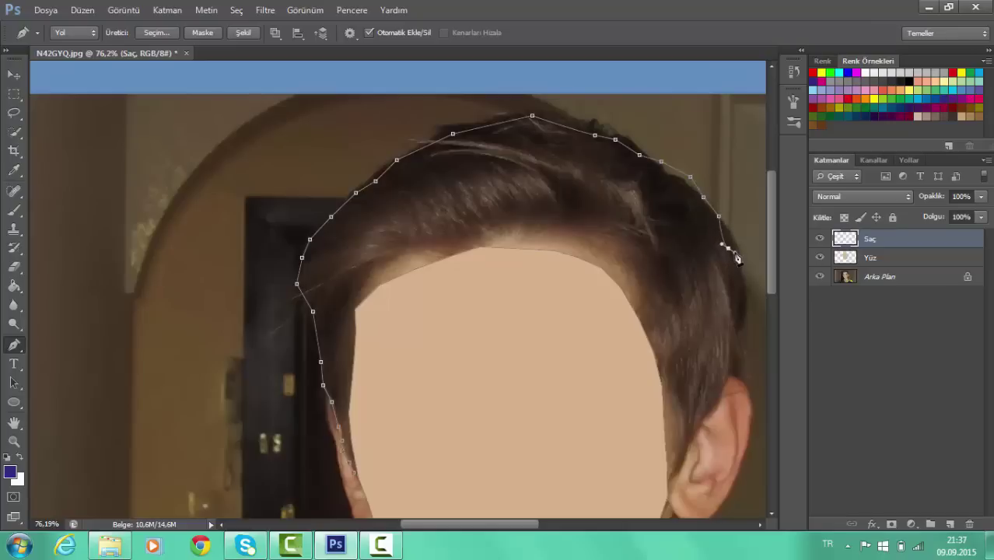
{"action": "left_click", "coordinate": [734, 300]}
{"action": "left_click", "coordinate": [730, 349]}
{"action": "left_click", "coordinate": [719, 387]}
{"action": "left_click", "coordinate": [685, 453]}
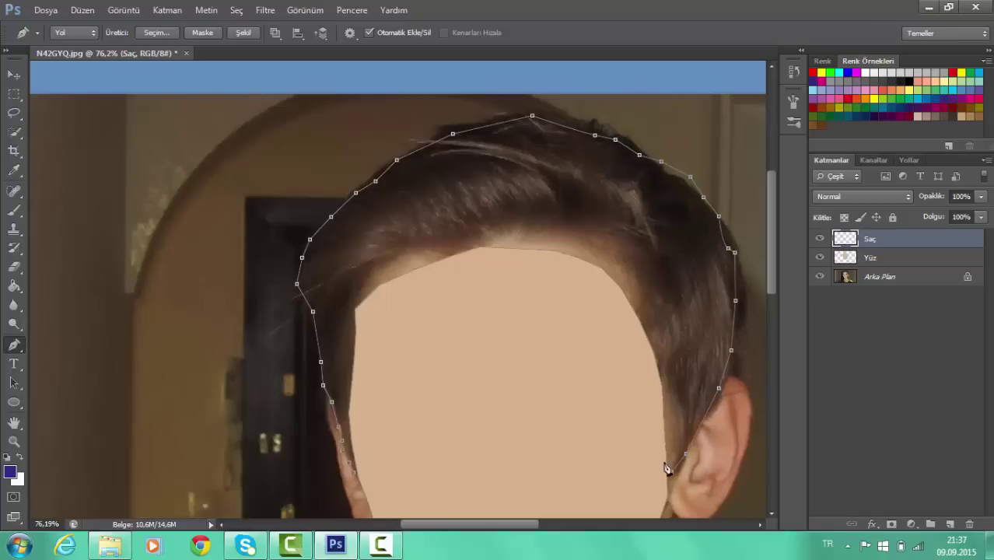
Trace back up the inner hair edge, across the forehead hairline, down to the lower left
{"action": "left_click", "coordinate": [672, 412]}
{"action": "left_click", "coordinate": [669, 381]}
{"action": "left_click", "coordinate": [658, 347]}
{"action": "left_click", "coordinate": [643, 315]}
{"action": "left_click", "coordinate": [629, 286]}
{"action": "left_click", "coordinate": [602, 240]}
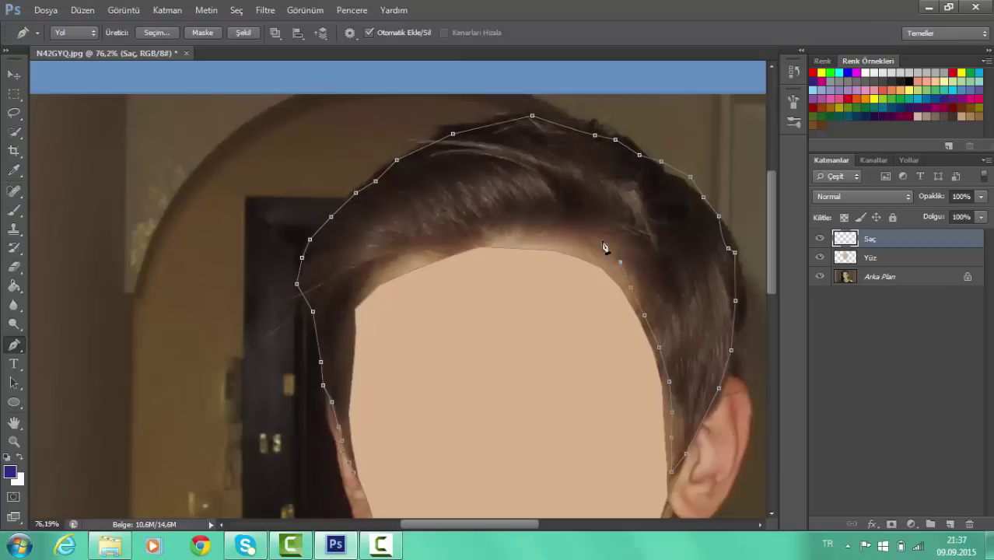
{"action": "left_click", "coordinate": [515, 224]}
{"action": "left_click", "coordinate": [424, 246]}
{"action": "left_click", "coordinate": [356, 287]}
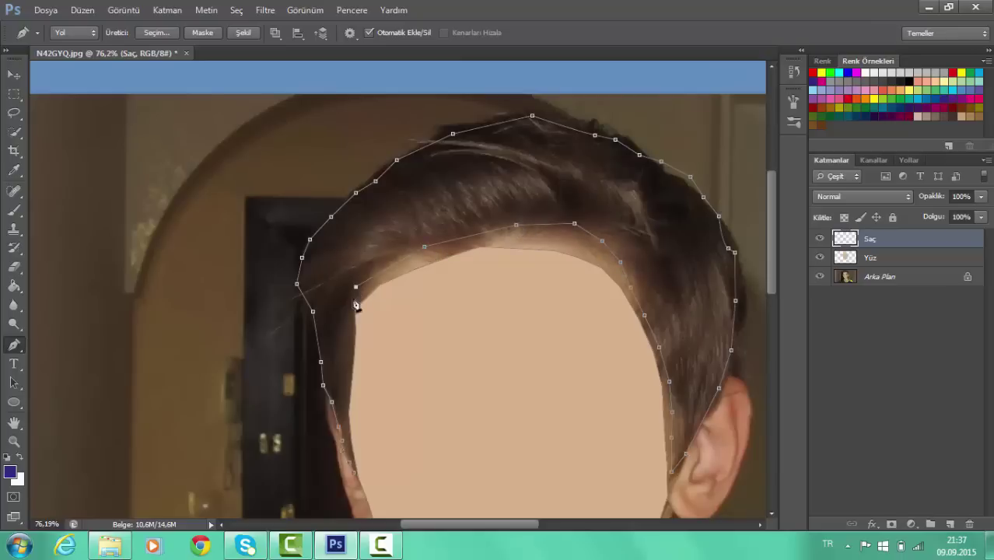
{"action": "left_click", "coordinate": [348, 317]}
{"action": "left_click", "coordinate": [351, 357]}
{"action": "left_click", "coordinate": [349, 447]}
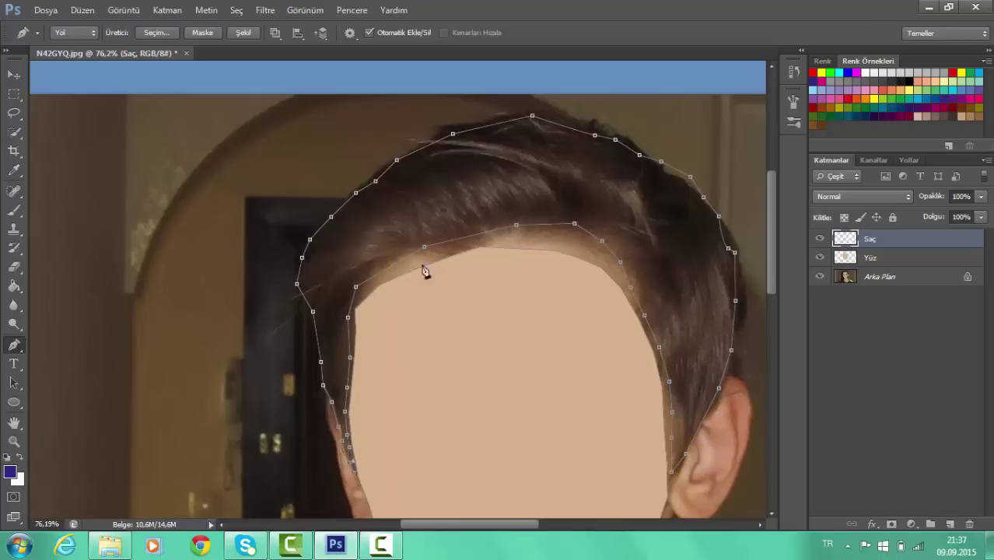
Fill the hair path with brown 5f432e sampled from the photo, then hide Arka Plan
{"action": "right_click", "coordinate": [463, 210]}
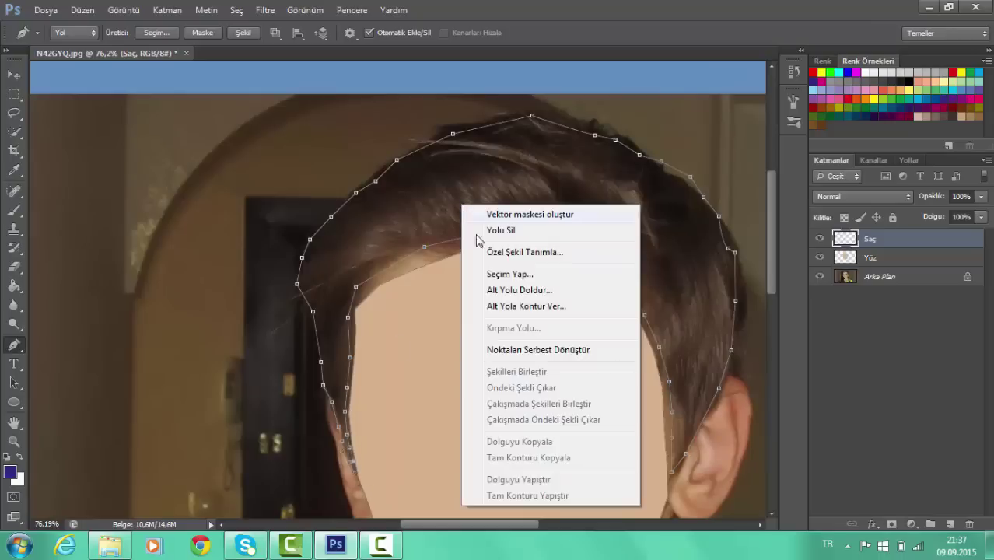
{"action": "left_click", "coordinate": [535, 294]}
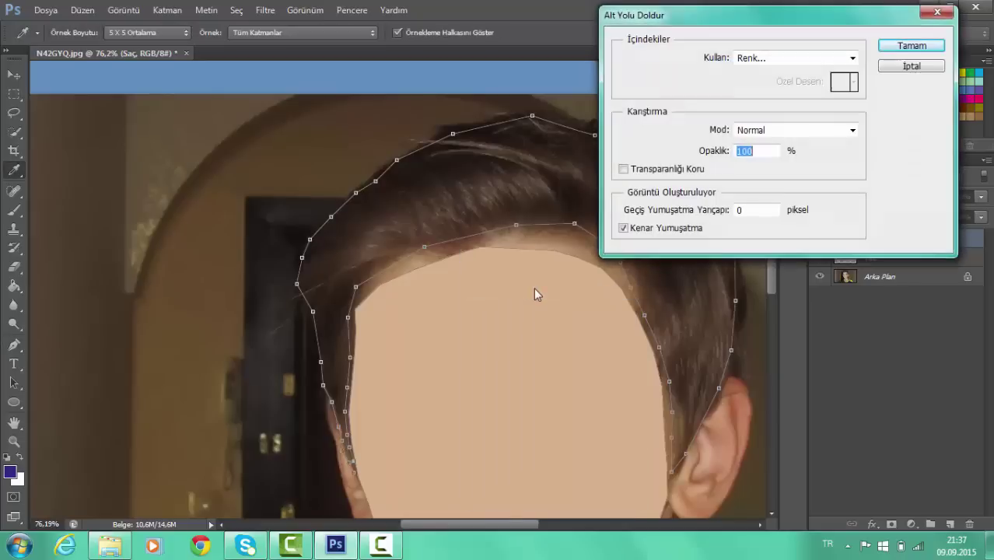
{"action": "left_click", "coordinate": [846, 59]}
{"action": "left_click", "coordinate": [797, 97]}
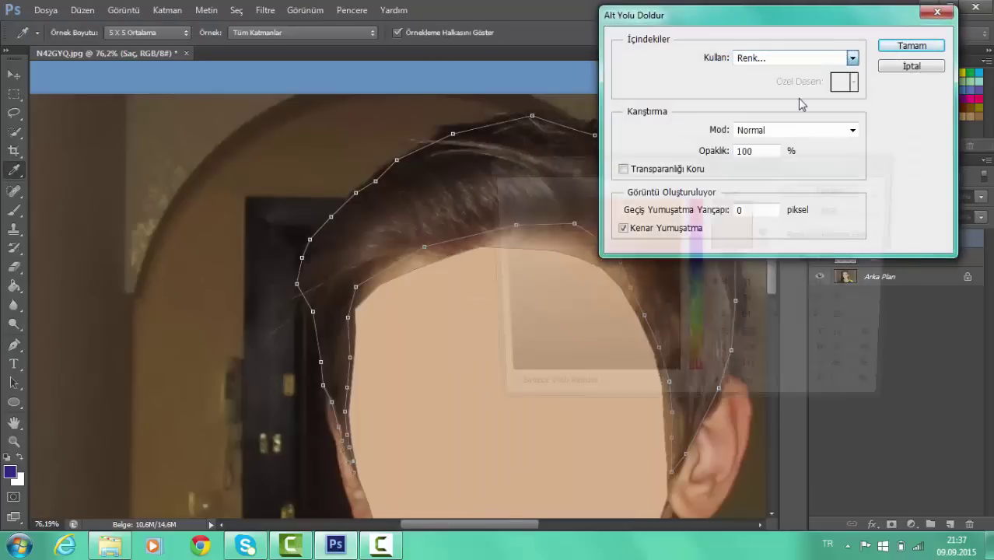
{"action": "left_click", "coordinate": [471, 229]}
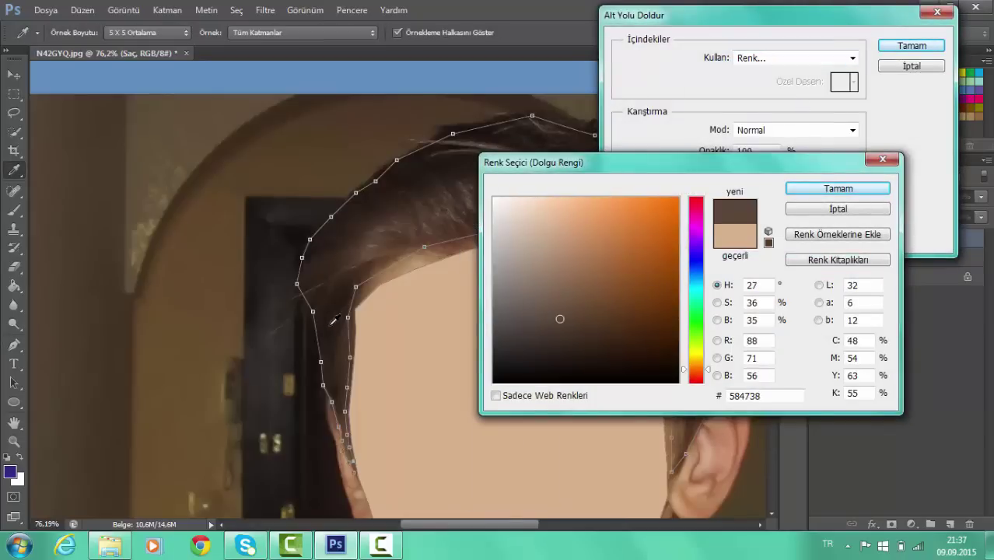
{"action": "left_click", "coordinate": [388, 256]}
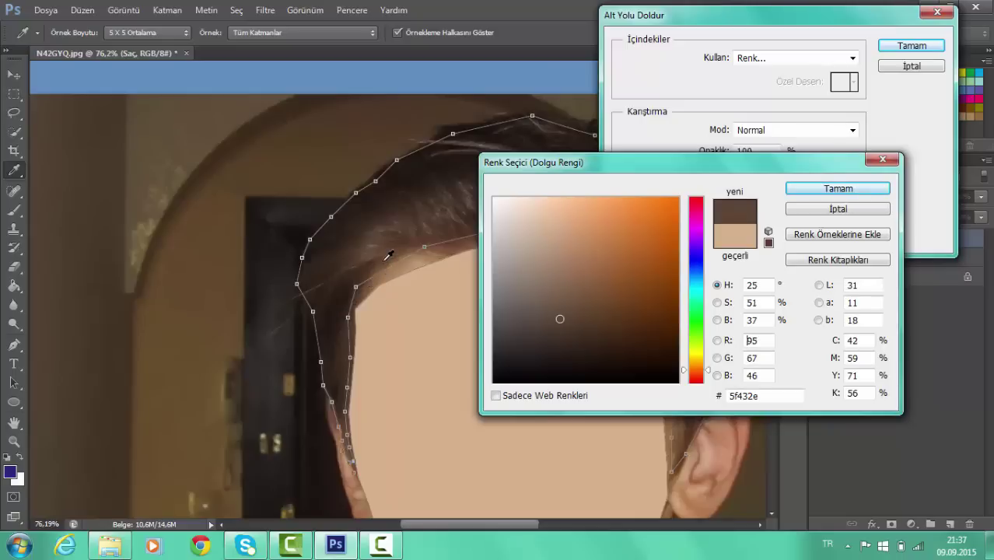
{"action": "left_click", "coordinate": [838, 189]}
{"action": "left_click", "coordinate": [909, 46]}
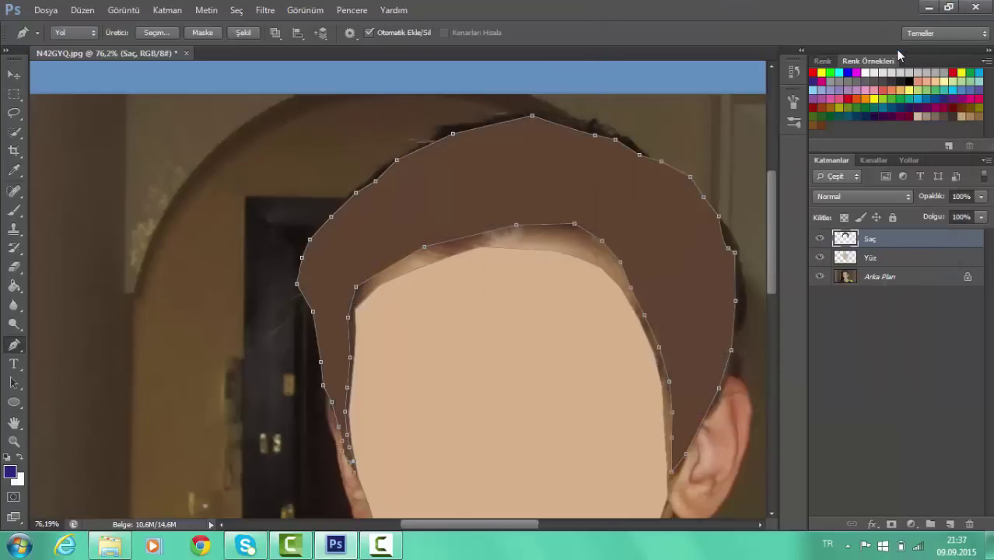
{"action": "left_click", "coordinate": [819, 277]}
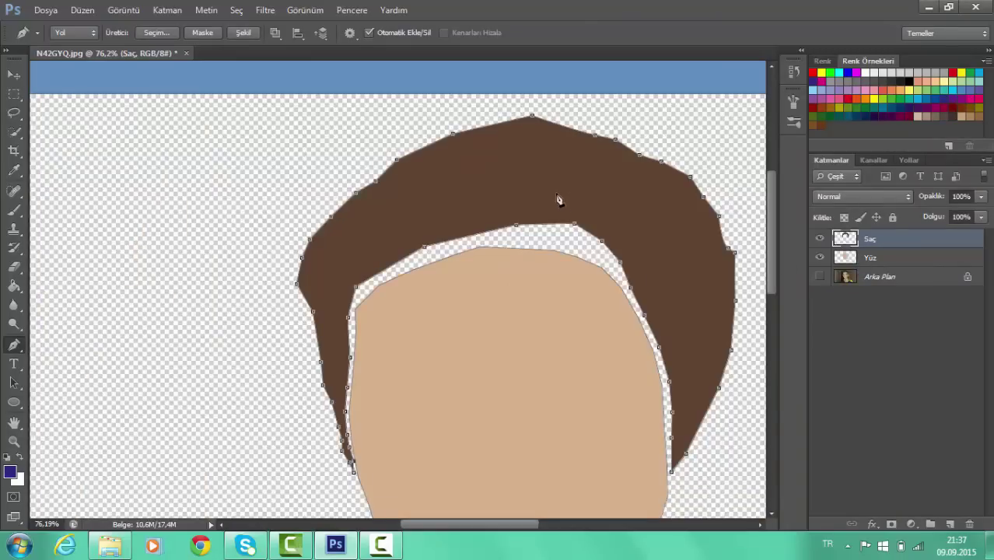
{"action": "left_click", "coordinate": [11, 73]}
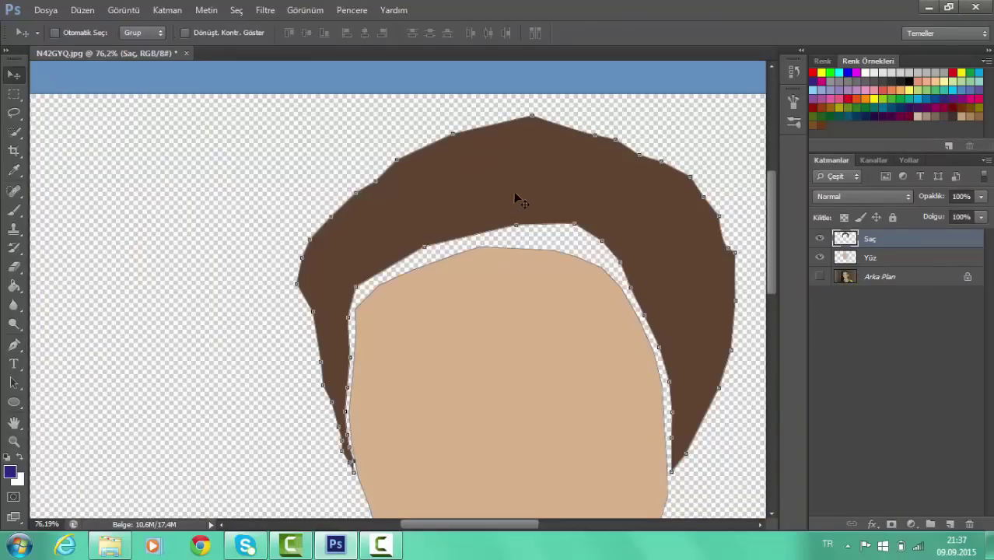
{"action": "left_click_drag", "start_coordinate": [548, 213], "coordinate": [549, 206]}
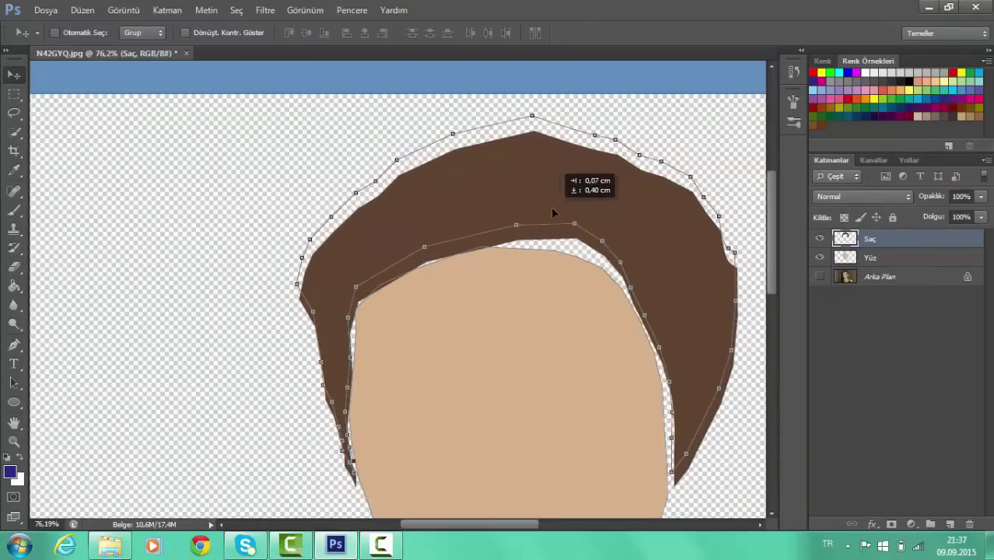
{"action": "left_click_drag", "start_coordinate": [549, 208], "coordinate": [548, 196]}
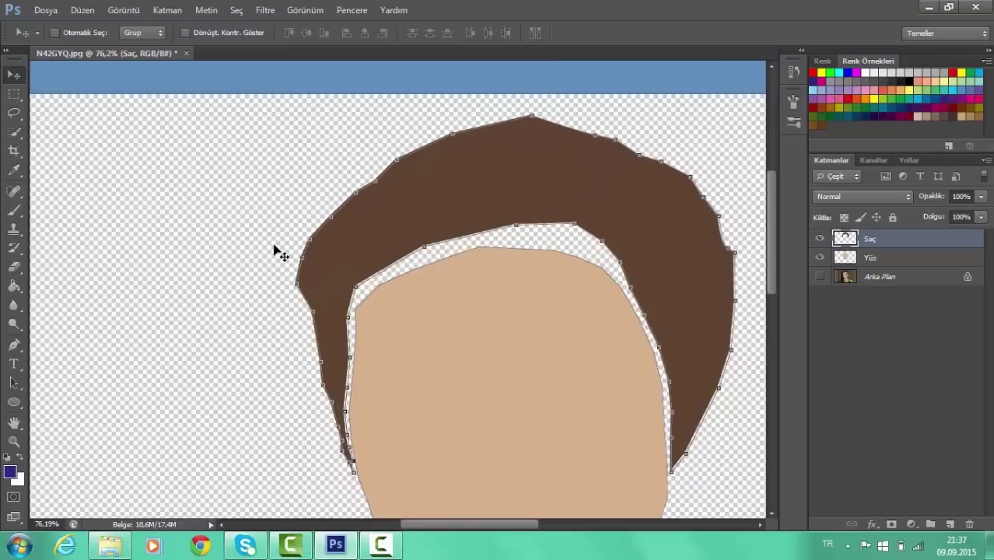
{"action": "left_click", "coordinate": [821, 278]}
{"action": "left_click", "coordinate": [821, 278]}
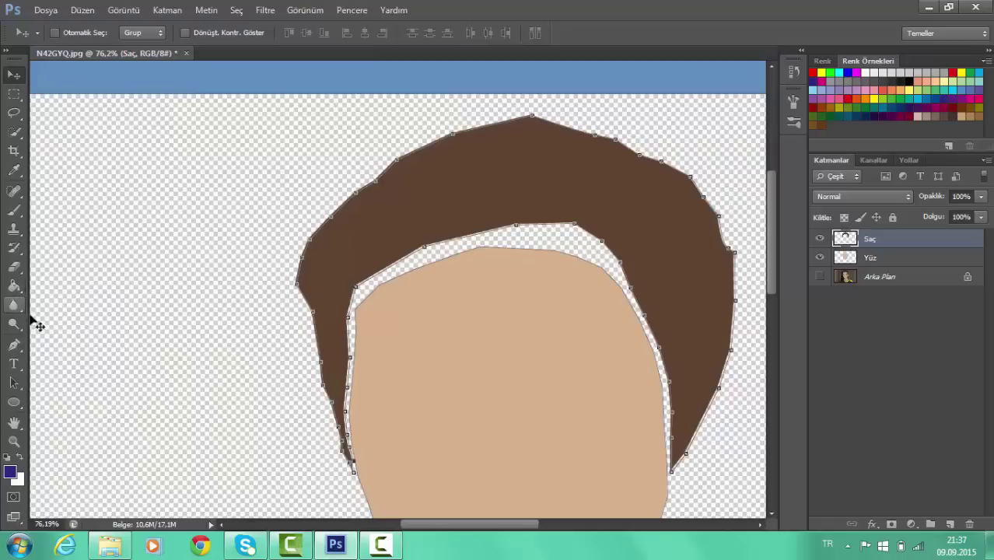
Select the Brush tool and set its size to 5 px
{"action": "left_click", "coordinate": [14, 210]}
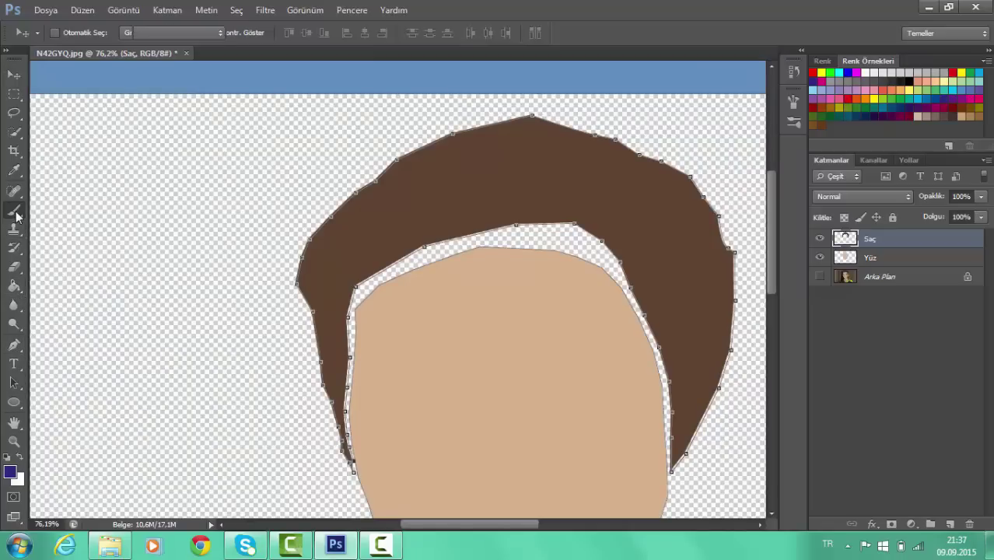
{"action": "right_click", "coordinate": [535, 177]}
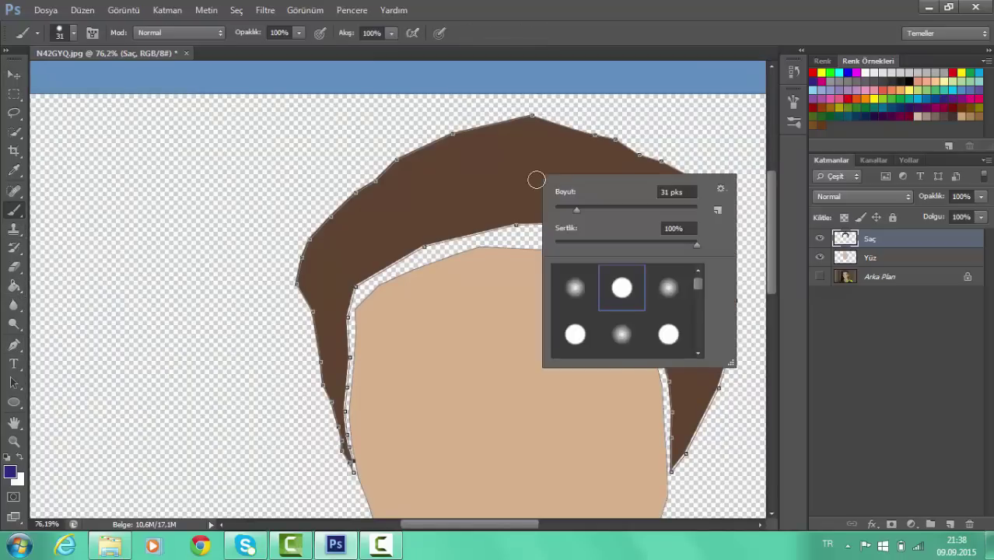
{"action": "right_click", "coordinate": [199, 215]}
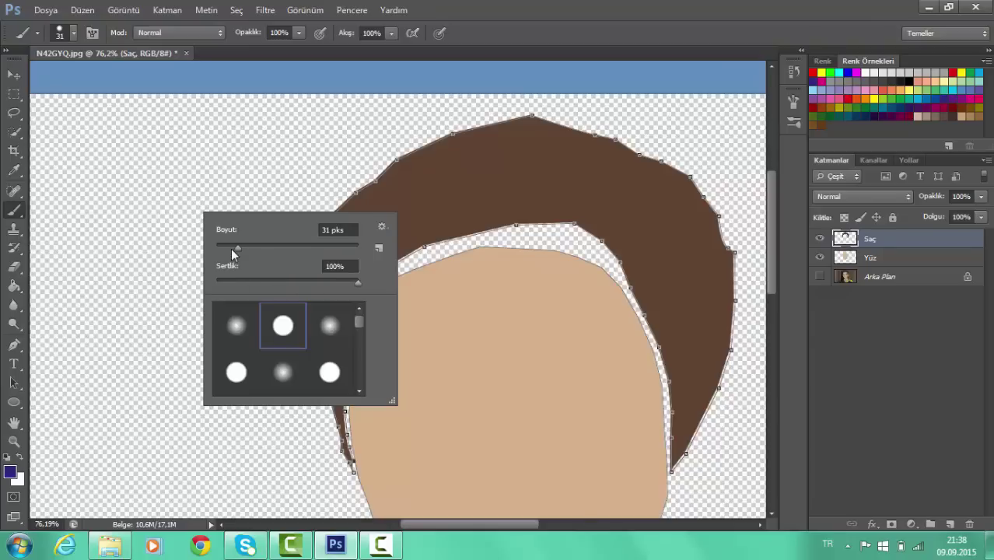
{"action": "left_click_drag", "start_coordinate": [235, 246], "coordinate": [219, 249]}
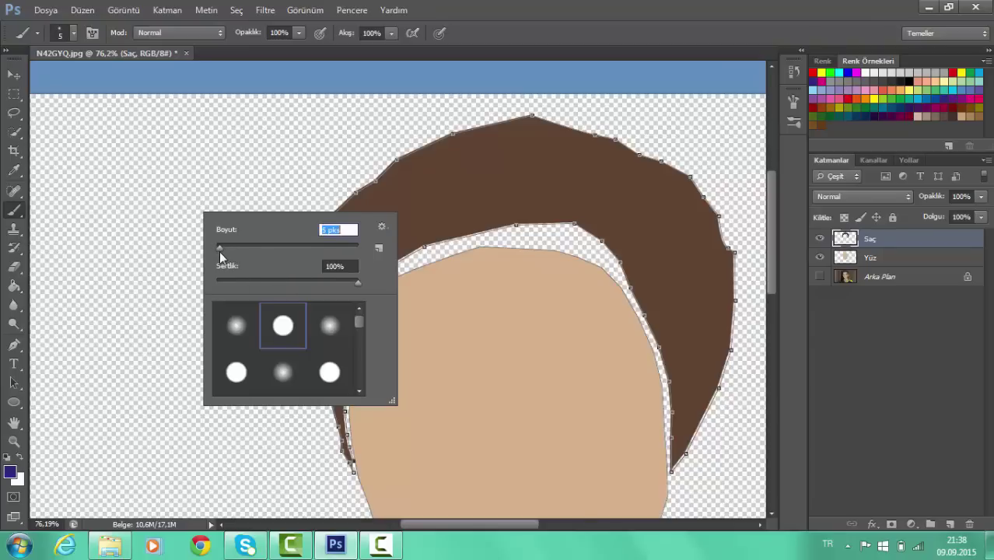
{"action": "left_click", "coordinate": [155, 229]}
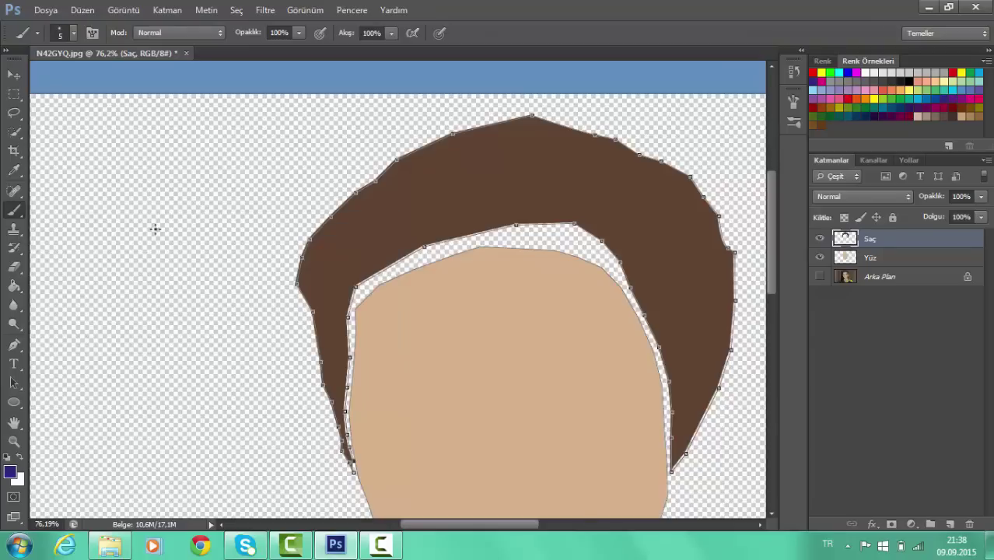
Paint a trial stroke, undo it, and delete the Brush Tool state from History
{"action": "left_click", "coordinate": [361, 298]}
{"action": "left_click_drag", "start_coordinate": [364, 289], "coordinate": [401, 272]}
{"action": "key", "text": "ctrl+z"}
{"action": "left_click", "coordinate": [793, 71]}
{"action": "left_click", "coordinate": [753, 136]}
{"action": "key", "text": "Return"}
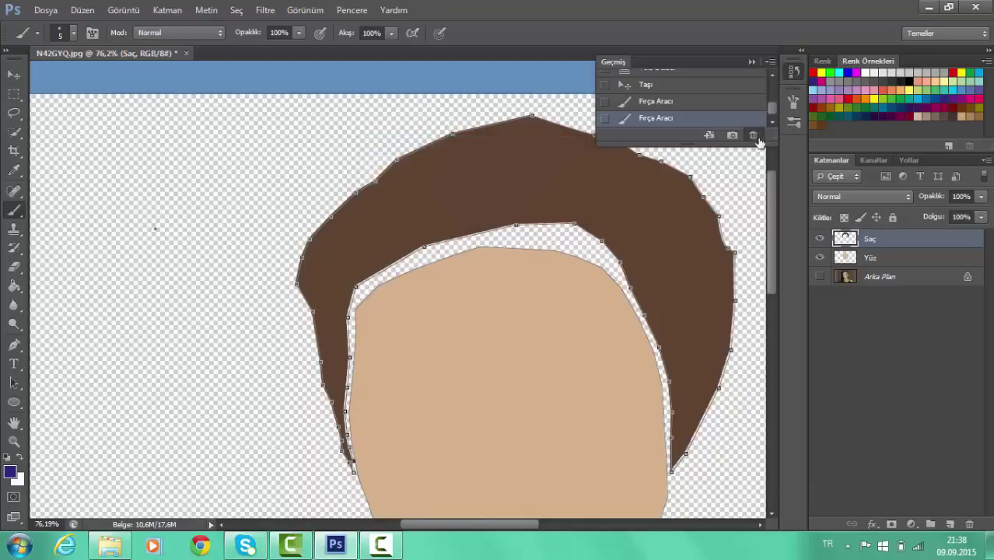
{"action": "left_click", "coordinate": [753, 136]}
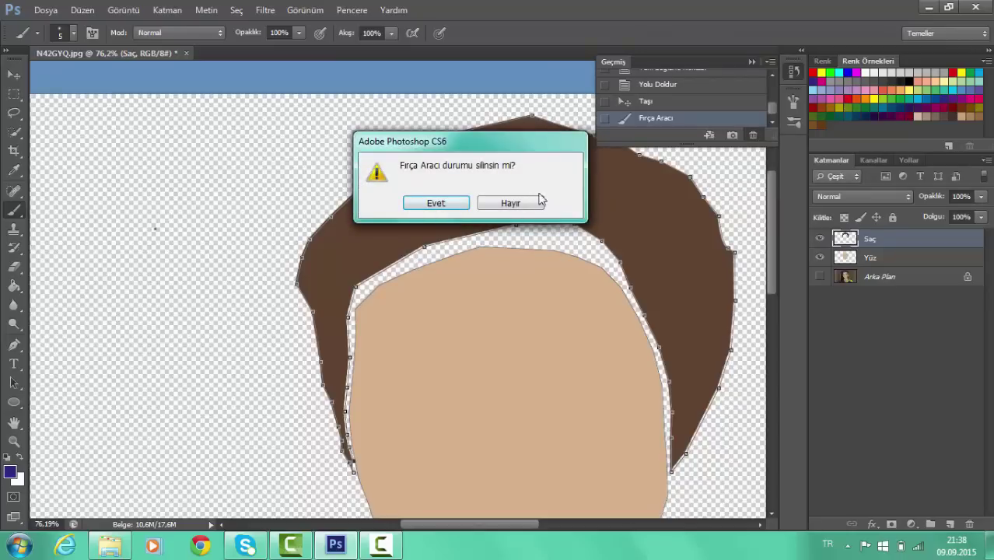
{"action": "key", "text": "Return"}
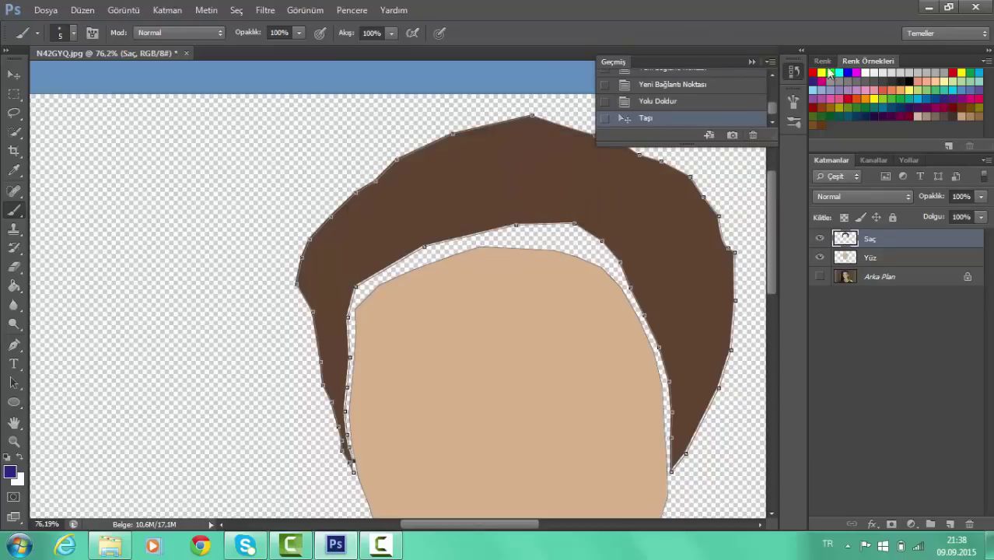
Set the foreground colour to the dark hair brown sampled from the photo
{"action": "left_click", "coordinate": [821, 67]}
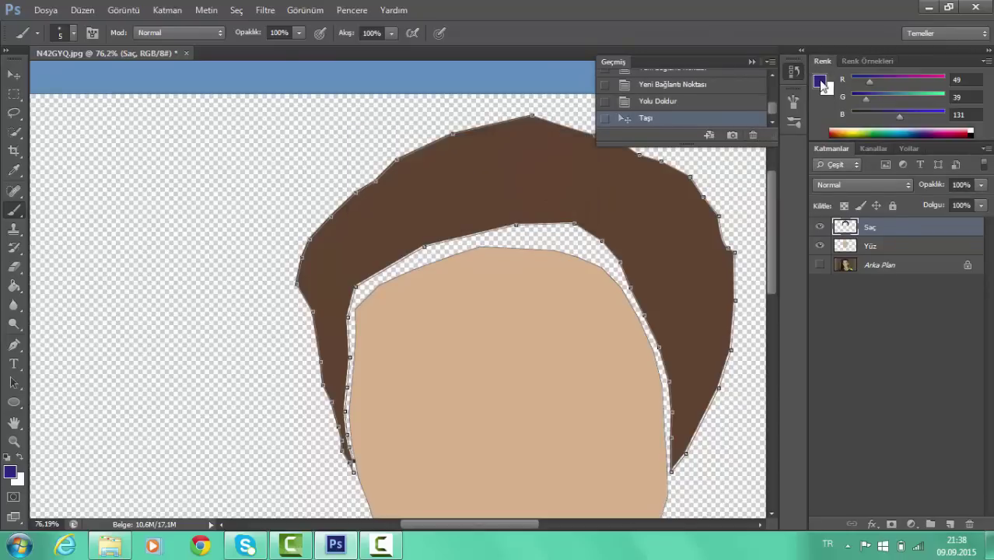
{"action": "left_click", "coordinate": [821, 82]}
{"action": "left_click", "coordinate": [401, 226]}
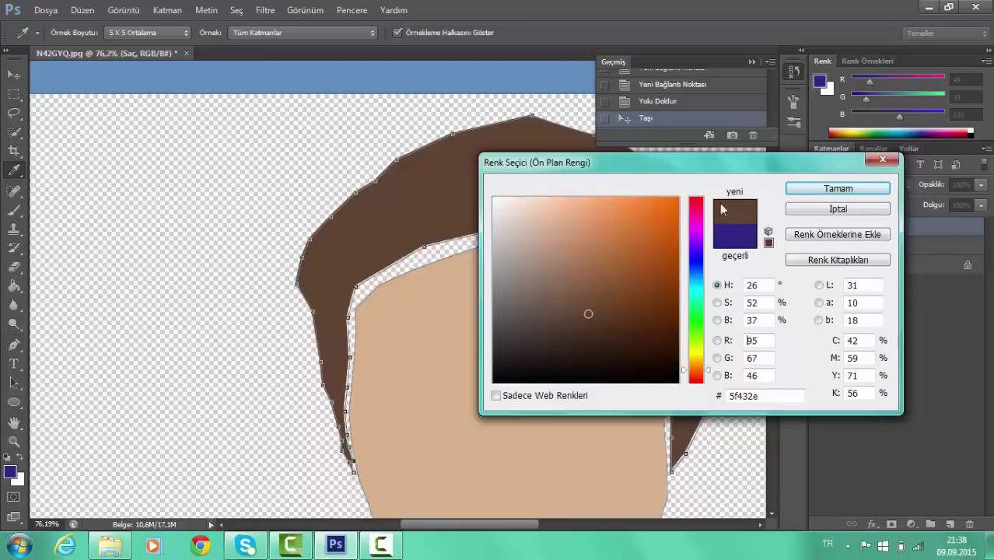
{"action": "left_click", "coordinate": [793, 190]}
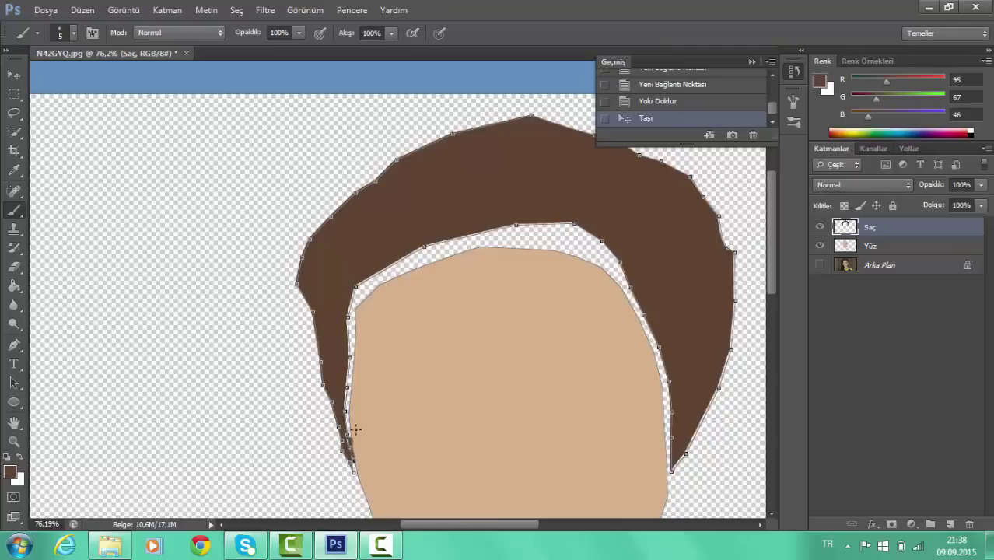
Paint brown over the light gaps along the inner hair edge with a 13 px brush
{"action": "mouse_move", "coordinate": [355, 429]}
{"action": "left_mouse_down"}
{"action": "mouse_move", "coordinate": [347, 338]}
{"action": "mouse_move", "coordinate": [349, 362]}
{"action": "mouse_move", "coordinate": [349, 307]}
{"action": "mouse_move", "coordinate": [349, 344]}
{"action": "mouse_move", "coordinate": [358, 284]}
{"action": "mouse_move", "coordinate": [364, 293]}
{"action": "left_mouse_up"}
{"action": "right_click", "coordinate": [365, 290]}
{"action": "left_click_drag", "start_coordinate": [383, 325], "coordinate": [390, 327]}
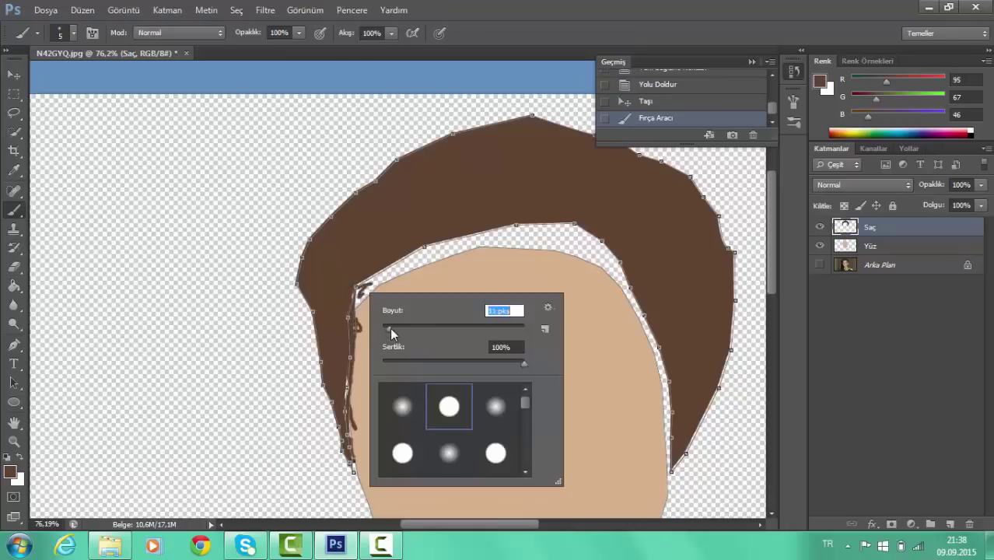
{"action": "left_click", "coordinate": [353, 300]}
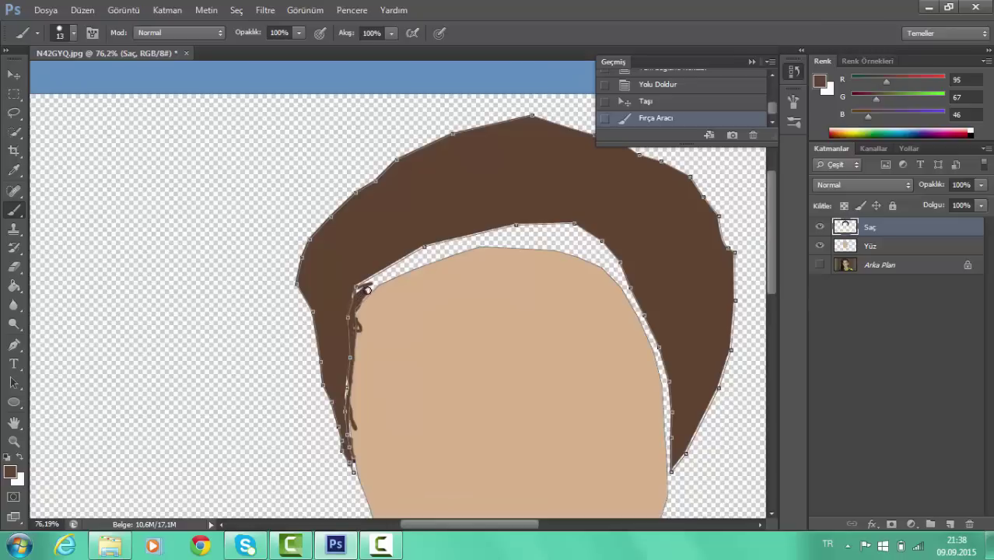
{"action": "mouse_move", "coordinate": [367, 290]}
{"action": "left_mouse_down"}
{"action": "mouse_move", "coordinate": [404, 262]}
{"action": "mouse_move", "coordinate": [363, 282]}
{"action": "mouse_move", "coordinate": [414, 266]}
{"action": "mouse_move", "coordinate": [388, 280]}
{"action": "mouse_move", "coordinate": [449, 234]}
{"action": "mouse_move", "coordinate": [586, 229]}
{"action": "mouse_move", "coordinate": [617, 270]}
{"action": "mouse_move", "coordinate": [584, 233]}
{"action": "mouse_move", "coordinate": [492, 235]}
{"action": "mouse_move", "coordinate": [594, 220]}
{"action": "left_mouse_up"}
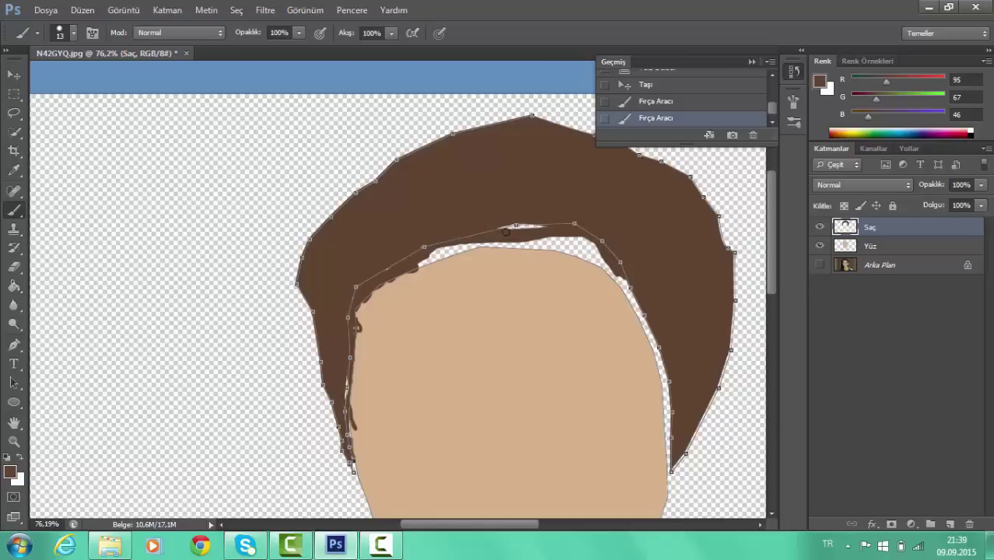
{"action": "mouse_move", "coordinate": [432, 249]}
{"action": "left_mouse_down"}
{"action": "mouse_move", "coordinate": [495, 245]}
{"action": "mouse_move", "coordinate": [418, 262]}
{"action": "mouse_move", "coordinate": [543, 244]}
{"action": "mouse_move", "coordinate": [611, 267]}
{"action": "mouse_move", "coordinate": [591, 247]}
{"action": "mouse_move", "coordinate": [528, 247]}
{"action": "mouse_move", "coordinate": [576, 253]}
{"action": "mouse_move", "coordinate": [566, 253]}
{"action": "mouse_move", "coordinate": [642, 295]}
{"action": "mouse_move", "coordinate": [630, 296]}
{"action": "mouse_move", "coordinate": [658, 381]}
{"action": "left_mouse_up"}
{"action": "left_click_drag", "start_coordinate": [642, 319], "coordinate": [667, 412]}
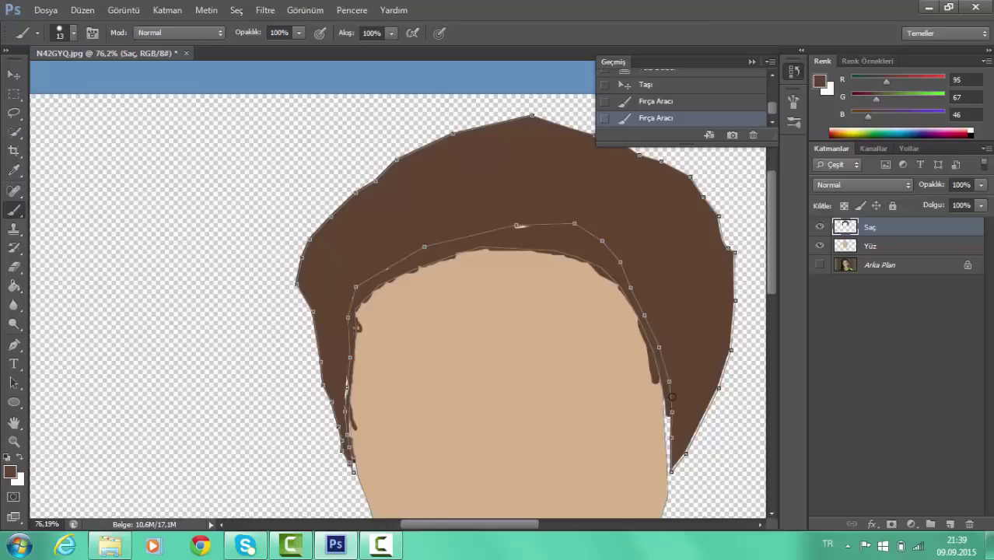
{"action": "left_click_drag", "start_coordinate": [672, 396], "coordinate": [671, 474]}
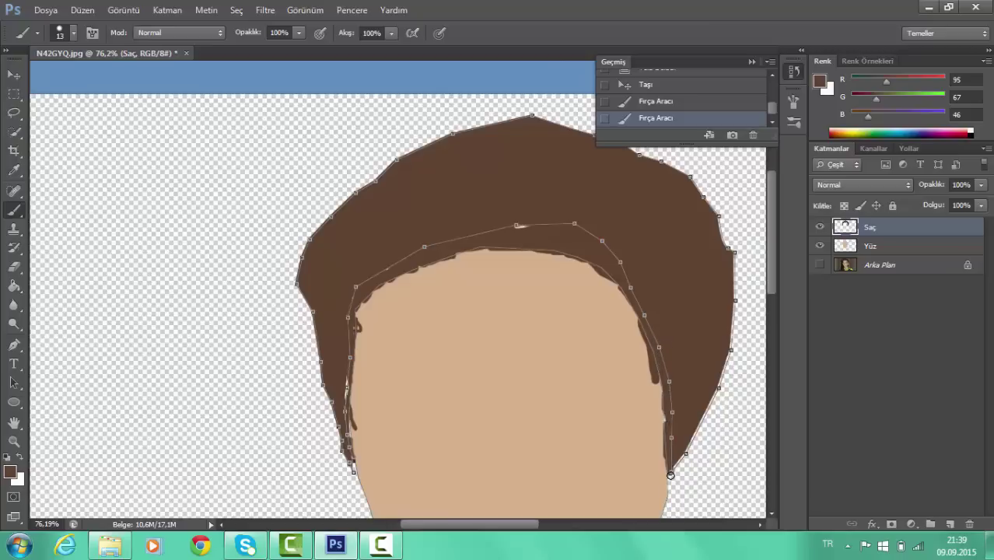
{"action": "left_click_drag", "start_coordinate": [664, 410], "coordinate": [667, 428]}
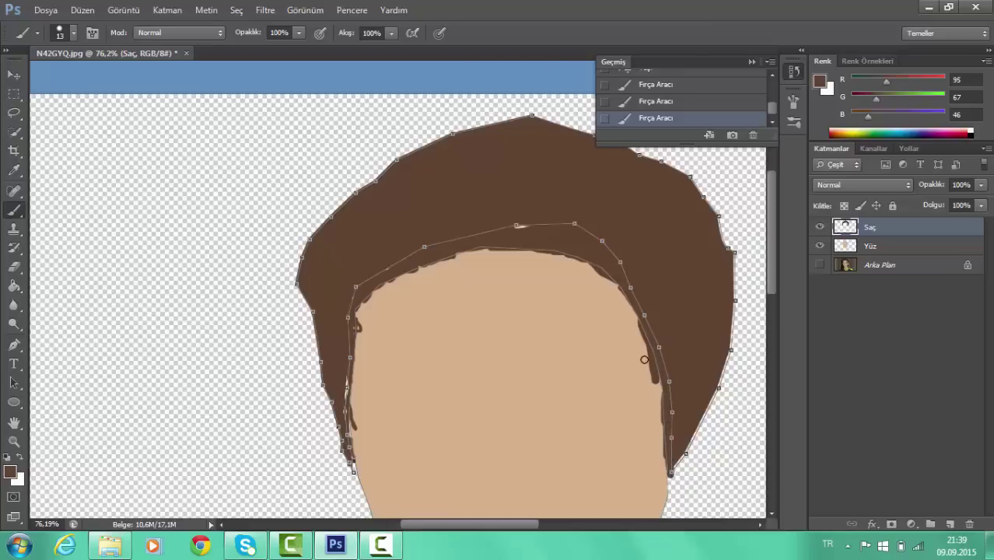
{"action": "left_click_drag", "start_coordinate": [655, 380], "coordinate": [663, 391]}
{"action": "mouse_move", "coordinate": [647, 341]}
{"action": "left_mouse_down"}
{"action": "mouse_move", "coordinate": [621, 298]}
{"action": "mouse_move", "coordinate": [628, 309]}
{"action": "left_mouse_up"}
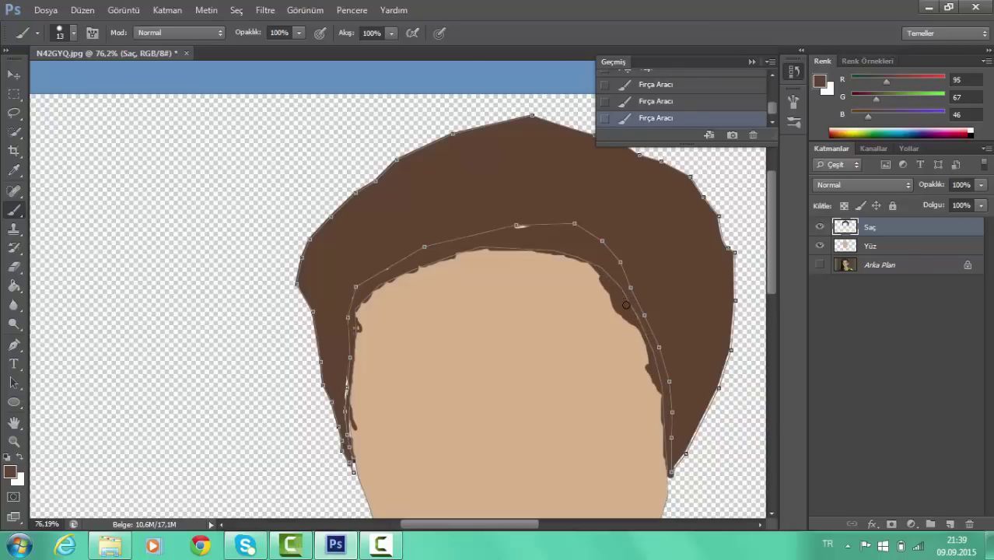
Delete the guide path with Yolu Sil and zoom out to see the whole hair
{"action": "left_click", "coordinate": [14, 345]}
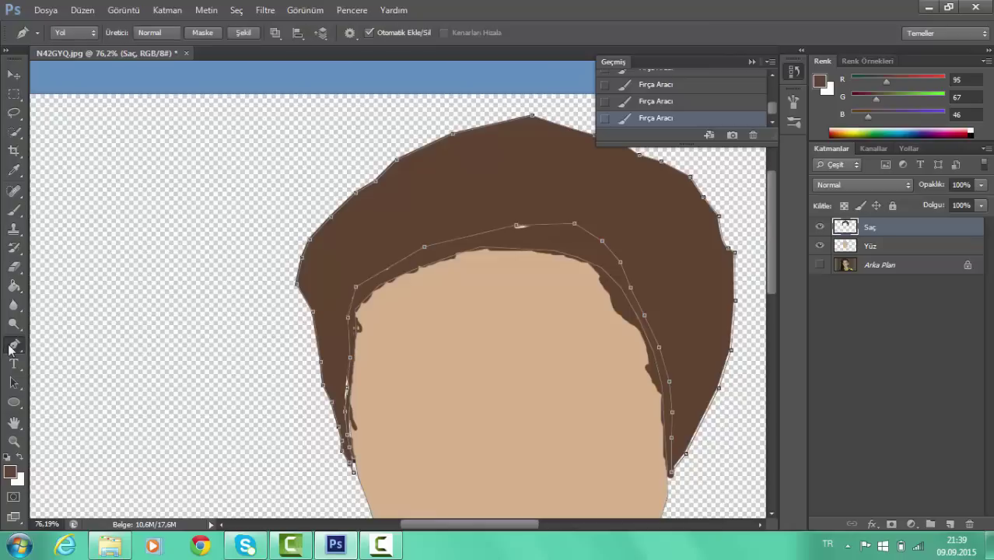
{"action": "right_click", "coordinate": [364, 290]}
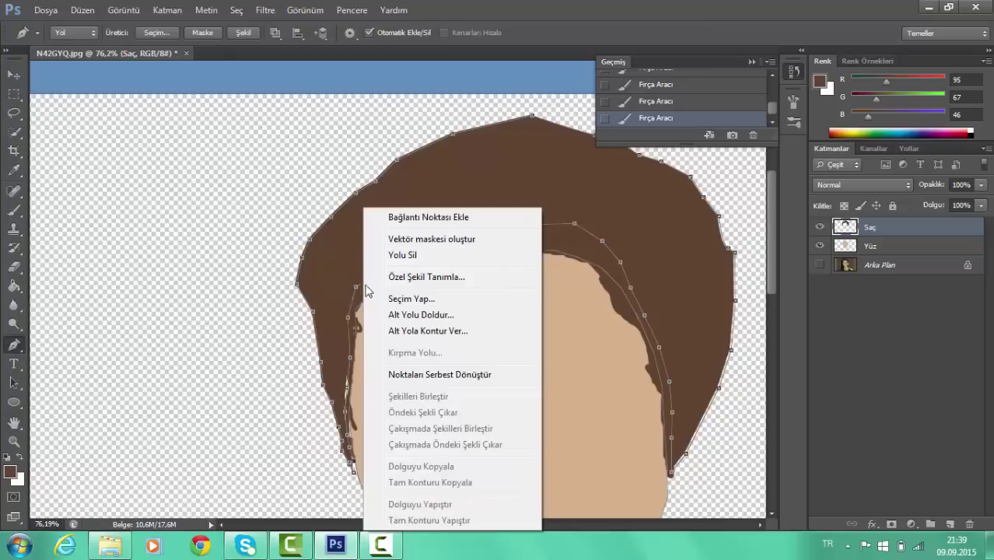
{"action": "left_click", "coordinate": [403, 259]}
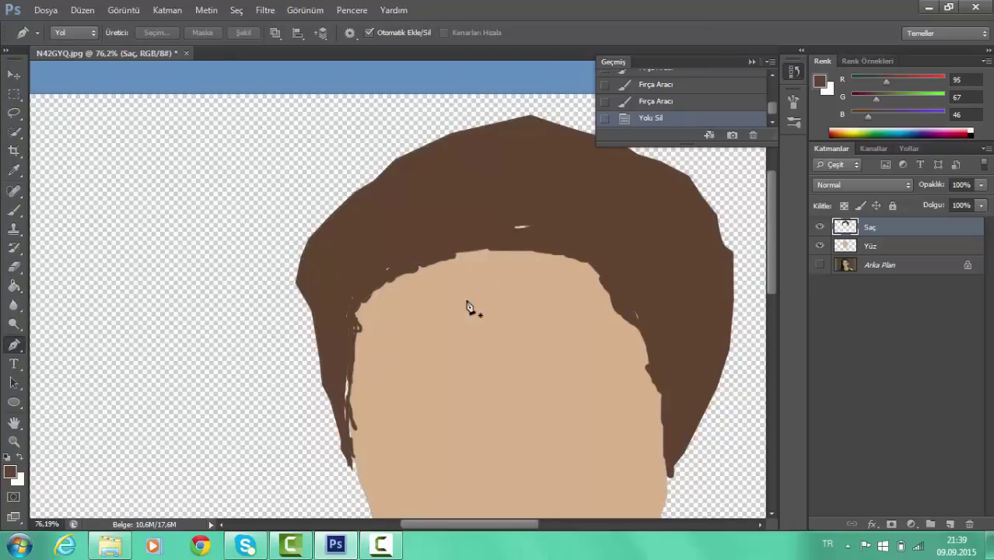
{"action": "left_click", "coordinate": [14, 441]}
{"action": "left_click_drag", "start_coordinate": [125, 390], "coordinate": [138, 404]}
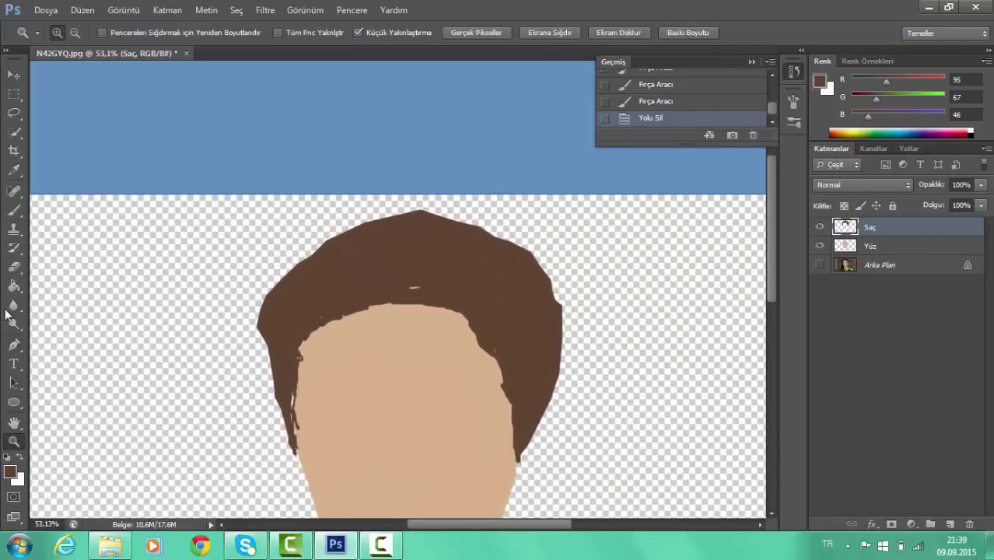
Brush ragged brown strands along the forehead hairline
{"action": "left_click", "coordinate": [14, 210]}
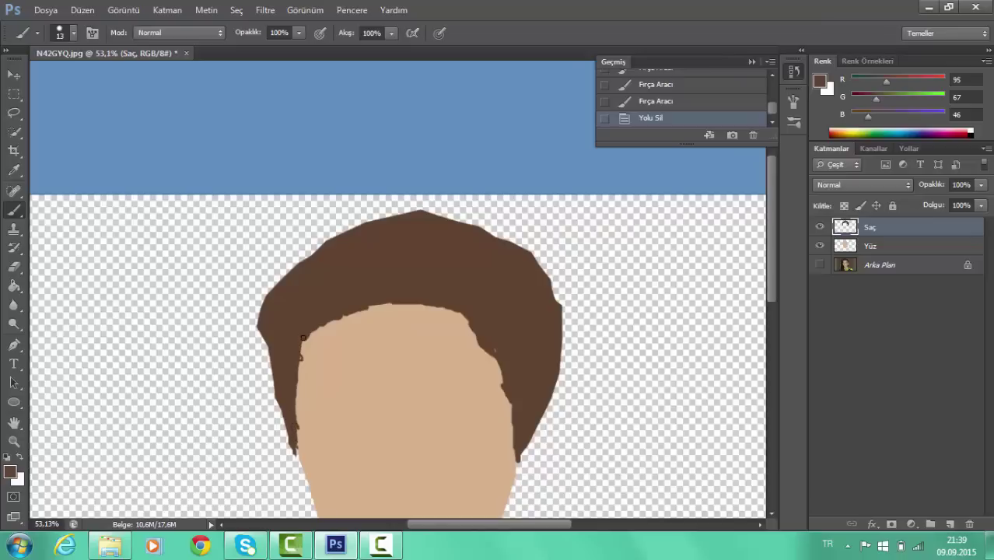
{"action": "left_click", "coordinate": [302, 337]}
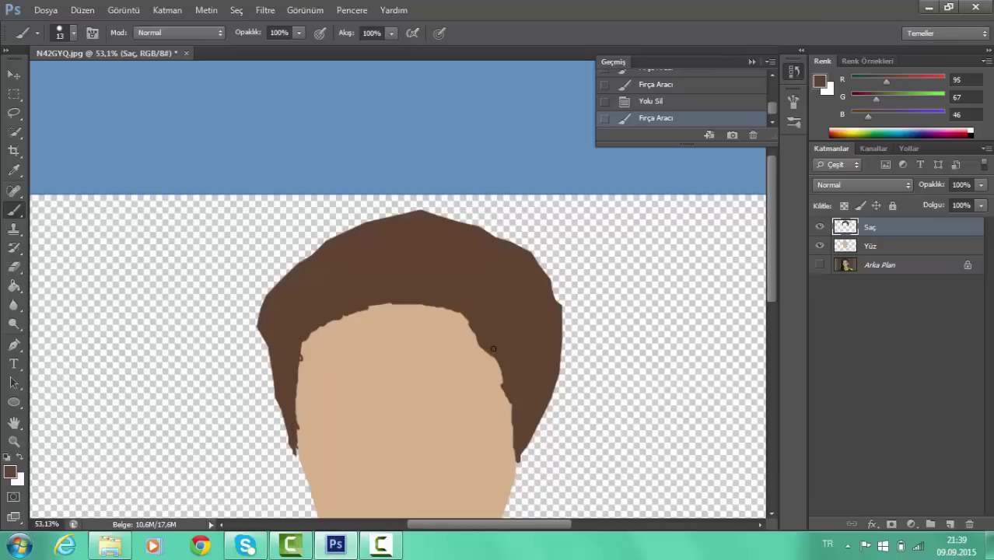
{"action": "left_click_drag", "start_coordinate": [493, 349], "coordinate": [398, 275]}
{"action": "mouse_move", "coordinate": [389, 305]}
{"action": "left_mouse_down"}
{"action": "mouse_move", "coordinate": [345, 316]}
{"action": "mouse_move", "coordinate": [377, 307]}
{"action": "left_mouse_up"}
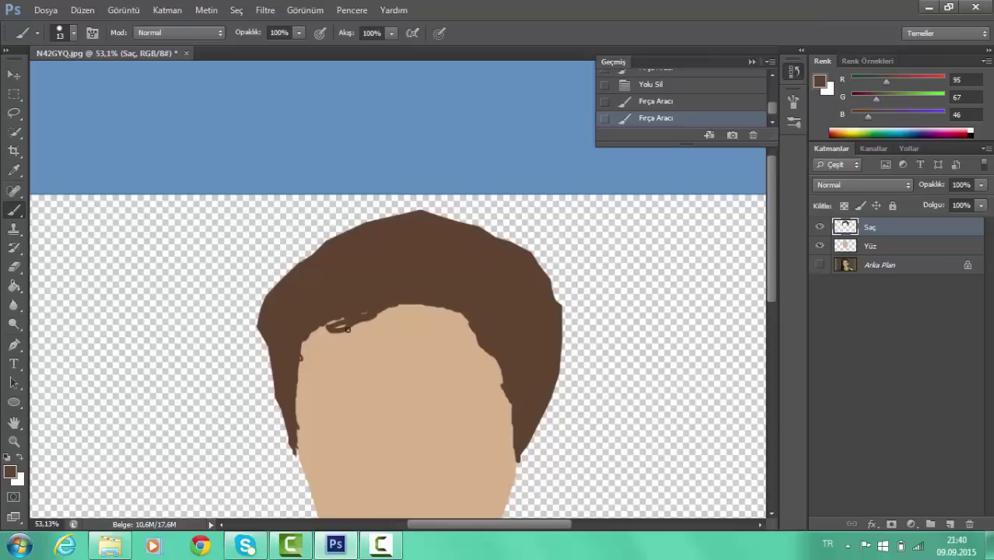
{"action": "mouse_move", "coordinate": [333, 332]}
{"action": "left_mouse_down"}
{"action": "mouse_move", "coordinate": [329, 323]}
{"action": "mouse_move", "coordinate": [310, 339]}
{"action": "mouse_move", "coordinate": [326, 325]}
{"action": "left_mouse_up"}
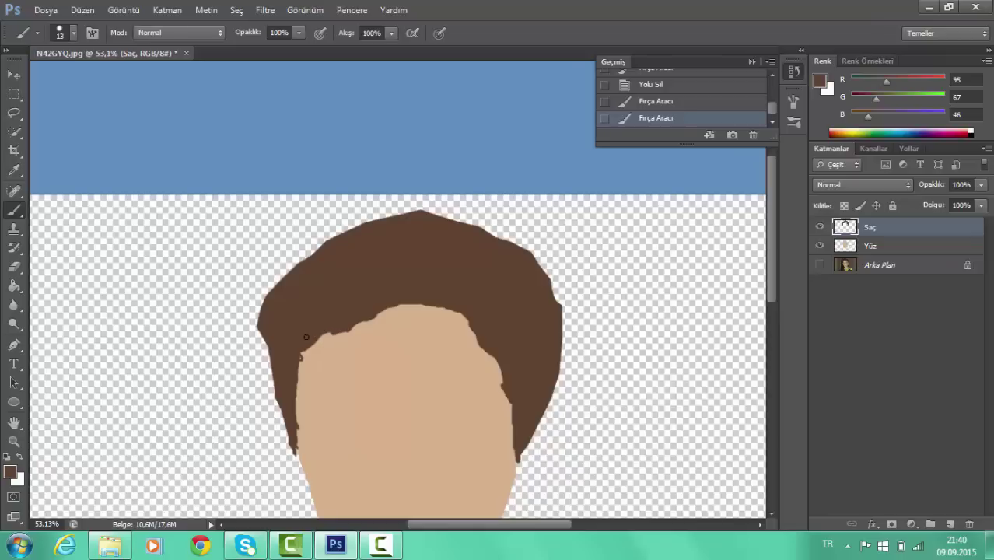
{"action": "left_click", "coordinate": [311, 334]}
{"action": "left_click", "coordinate": [15, 440]}
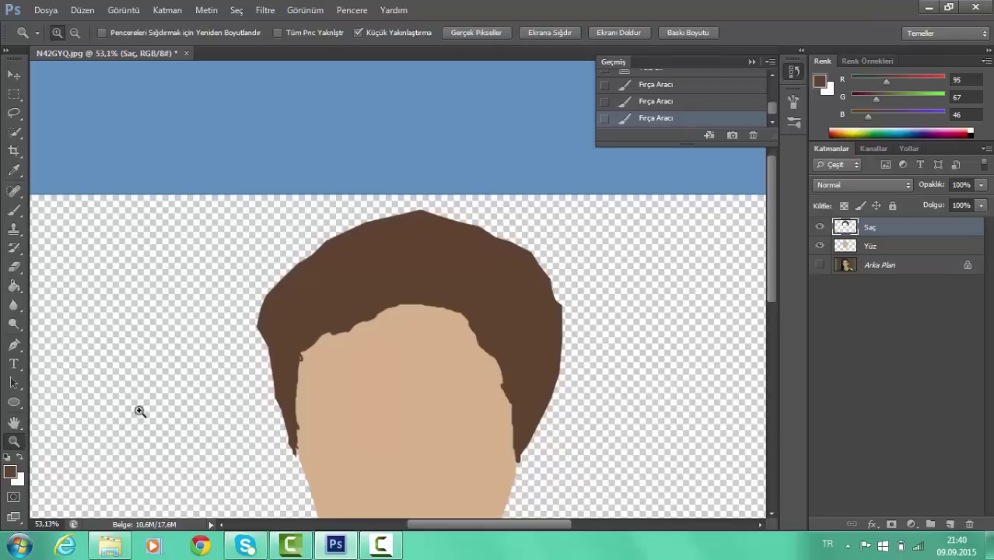
Save the artwork via Farklı Kaydet as an interlaced PNG copy, N42GYQ.png
{"action": "left_click_drag", "start_coordinate": [138, 406], "coordinate": [127, 405]}
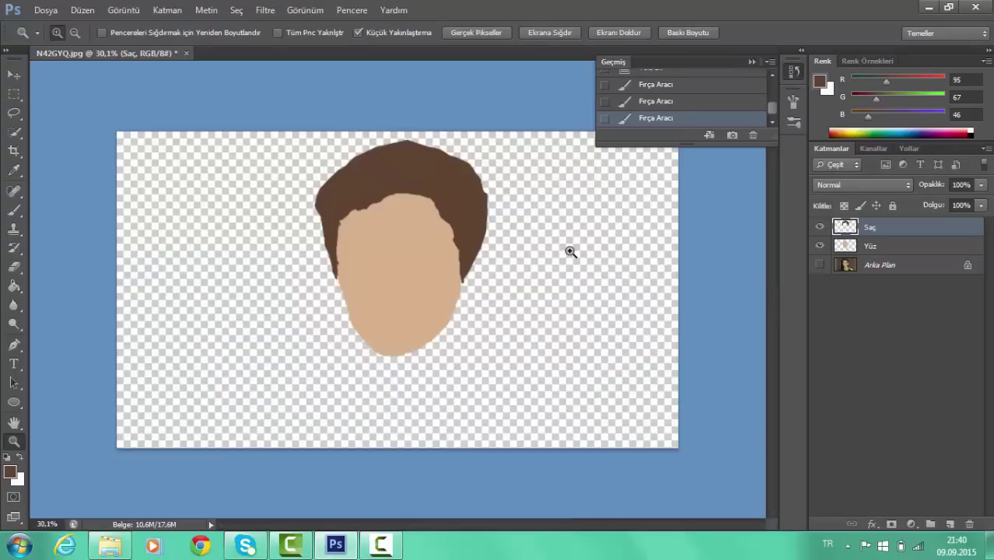
{"action": "mouse_move", "coordinate": [570, 253]}
{"action": "left_mouse_down"}
{"action": "mouse_move", "coordinate": [583, 266]}
{"action": "mouse_move", "coordinate": [439, 244]}
{"action": "left_mouse_up"}
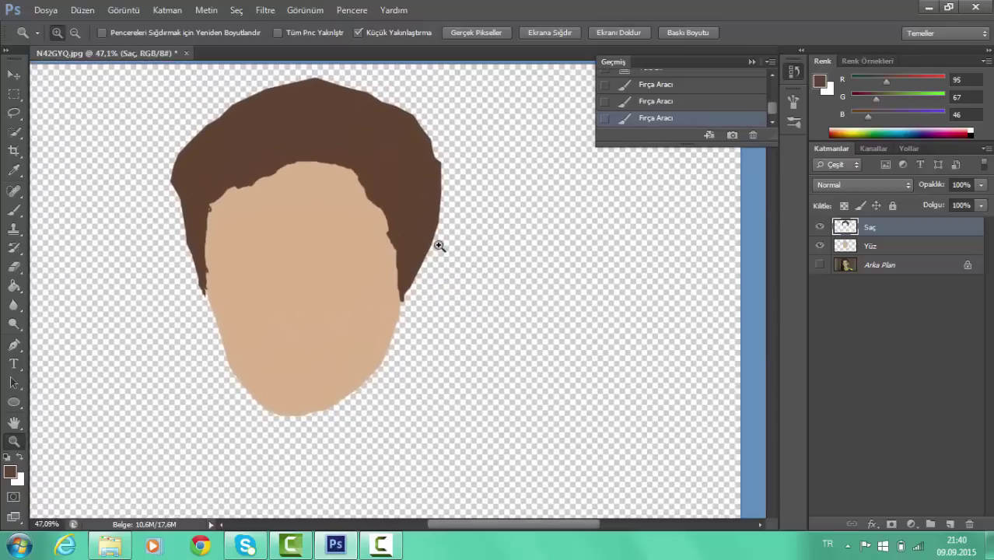
{"action": "left_click", "coordinate": [39, 12]}
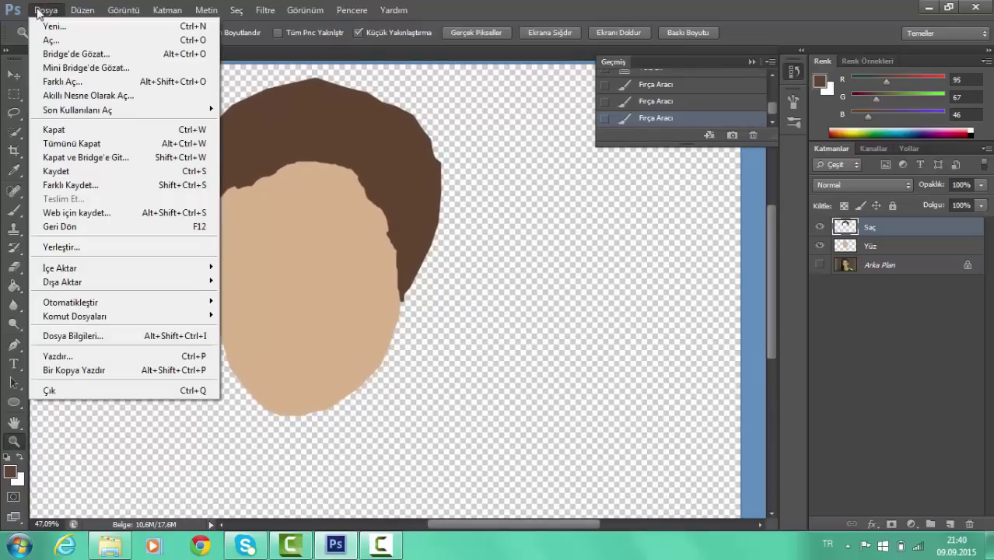
{"action": "left_click", "coordinate": [67, 184]}
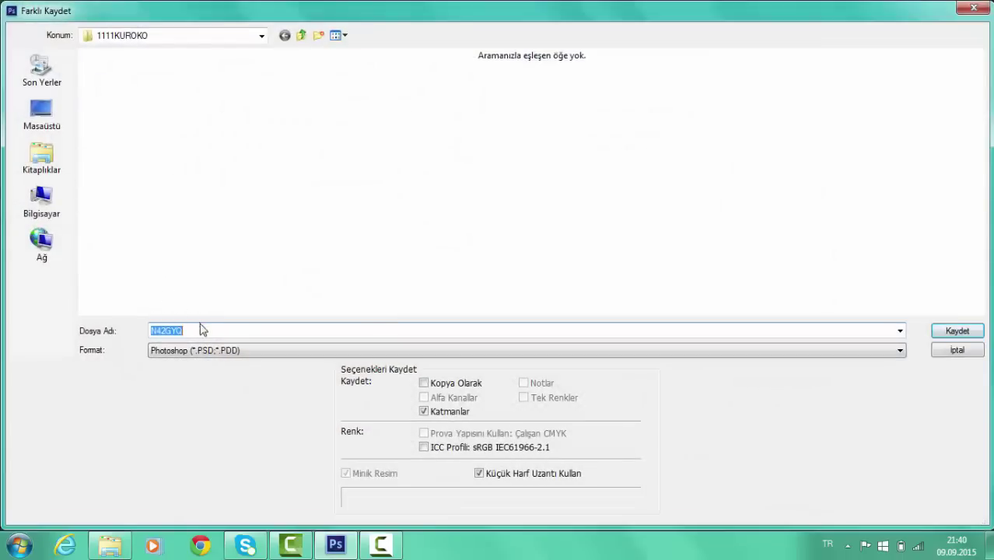
{"action": "left_click", "coordinate": [235, 352]}
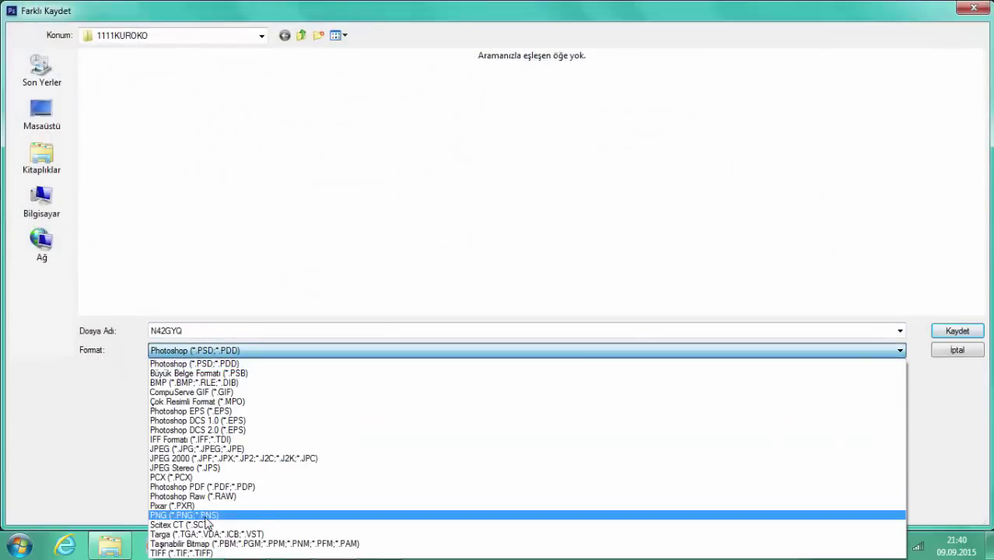
{"action": "left_click", "coordinate": [199, 516]}
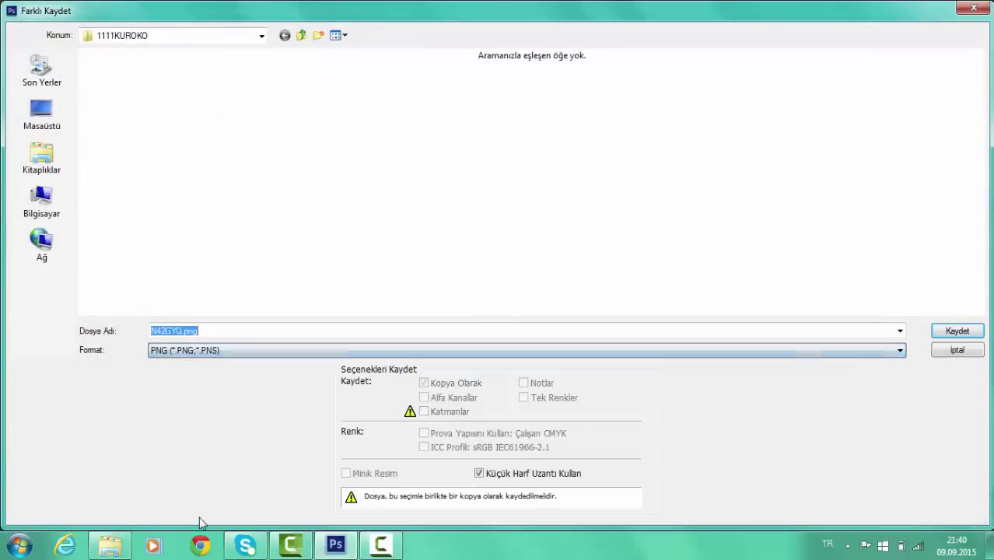
{"action": "key", "text": "Return"}
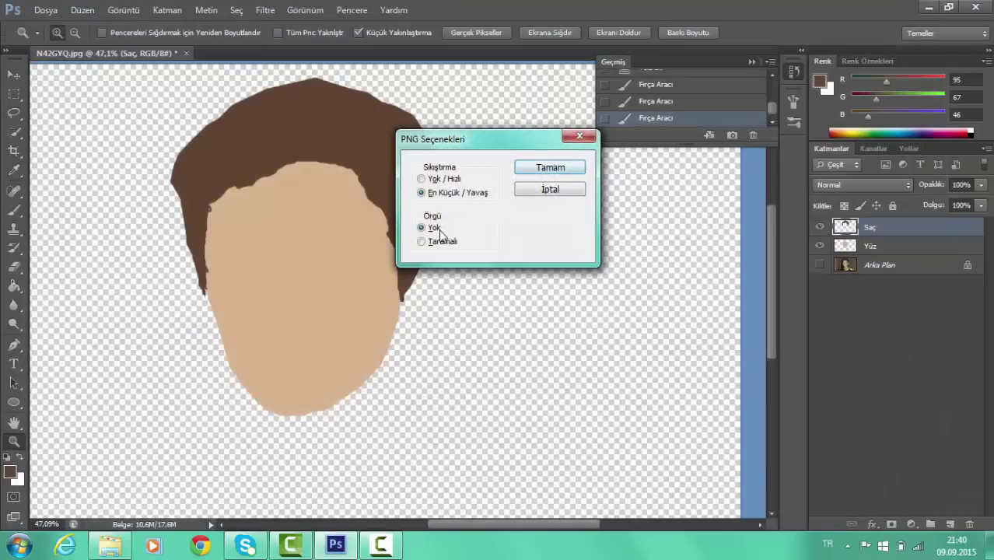
{"action": "left_click", "coordinate": [442, 242]}
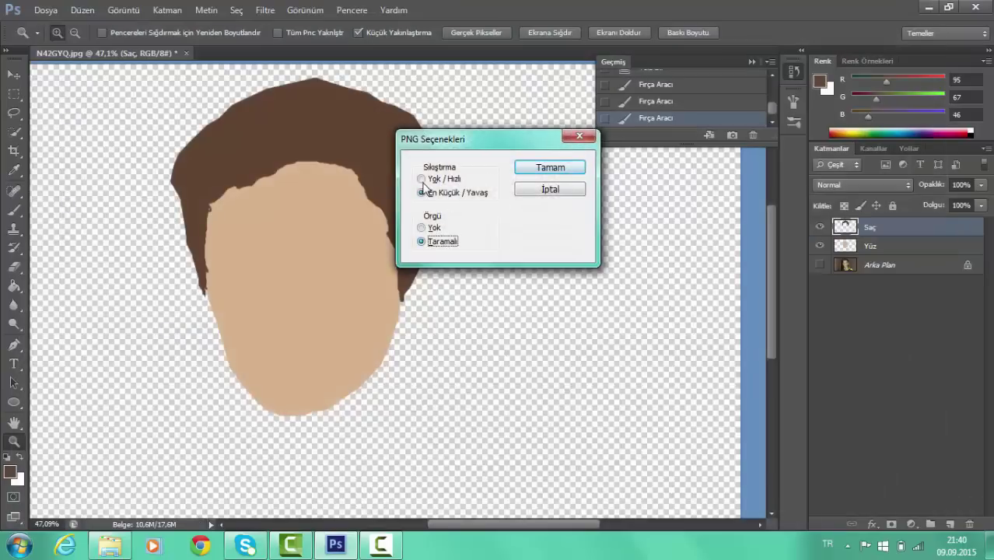
{"action": "left_click", "coordinate": [572, 165]}
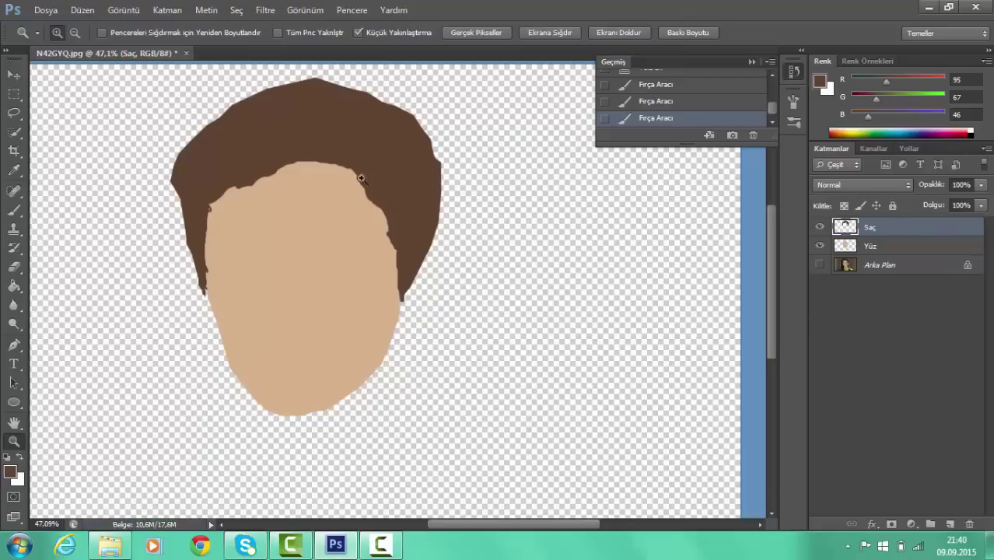